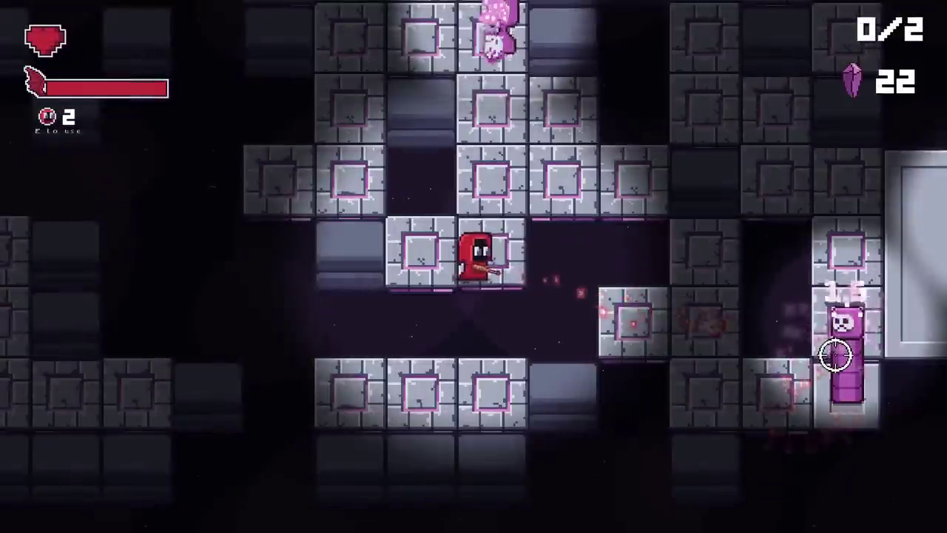
Step: Fly the winged red character right into the crystal room and break two crystals, reaching 24
key(d)
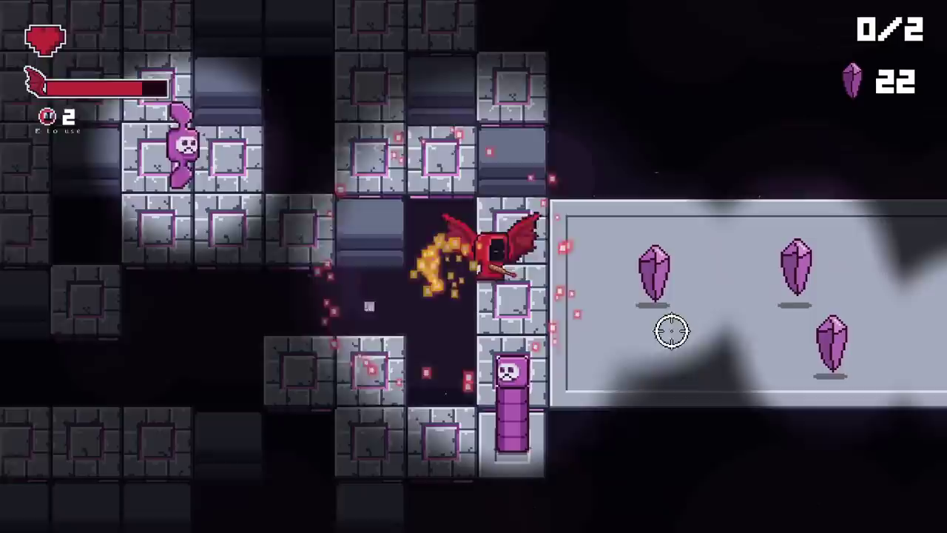
key(d)
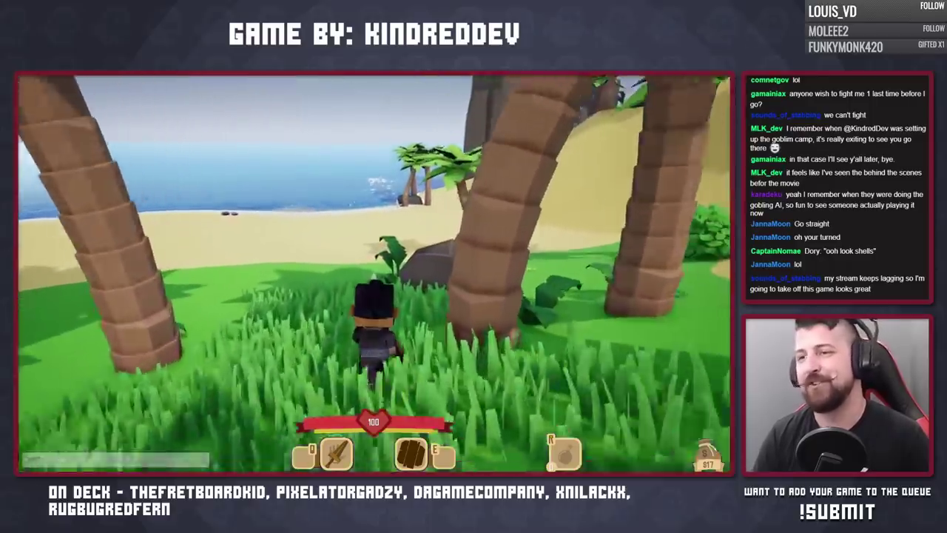
Step: Run the third-person character forward across the sand, past the beach rock and palm trees
key(w)
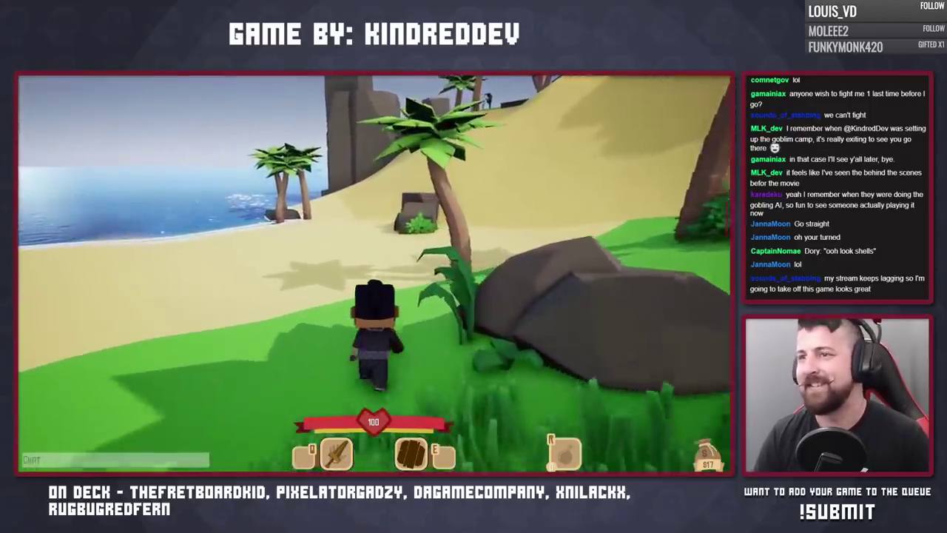
key(w)
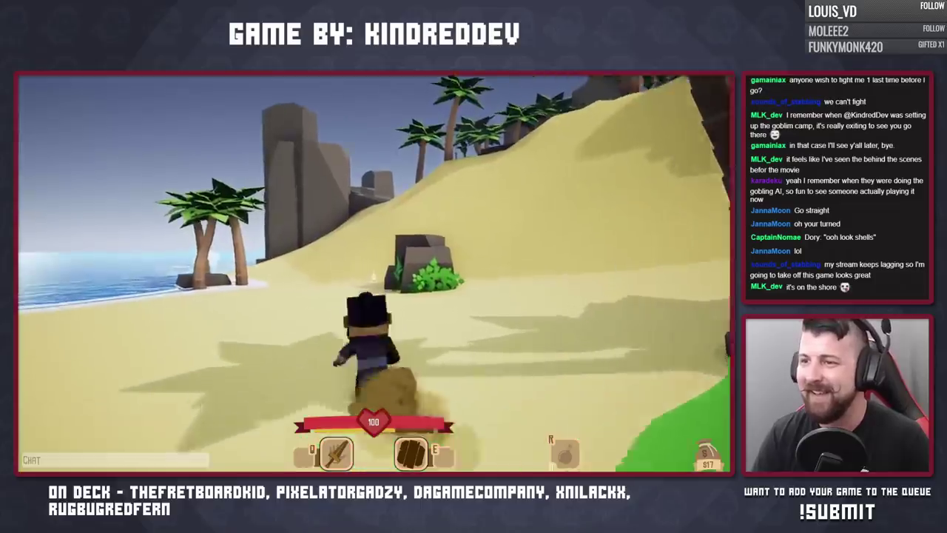
key(w)
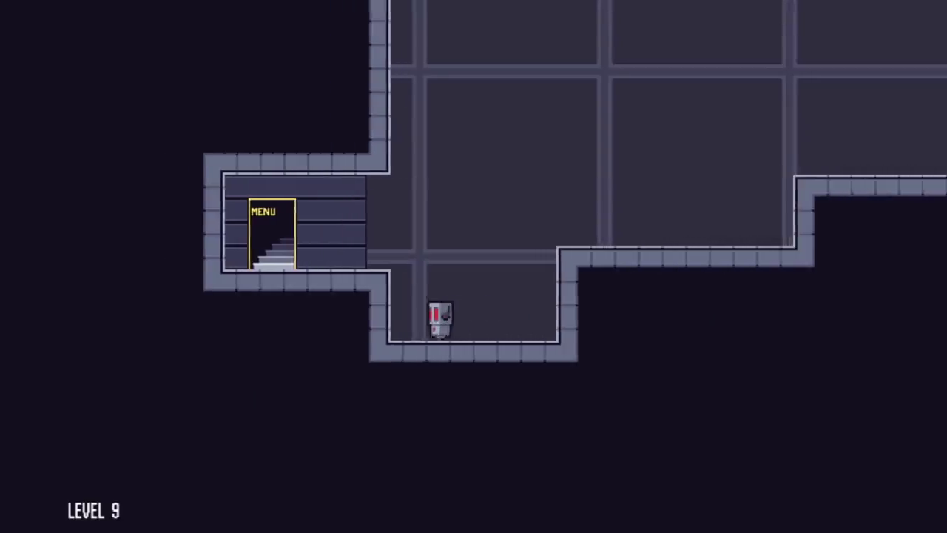
Step: Guide the robot through Level 9 past the red button and pistons onto the red platform
key(Right)
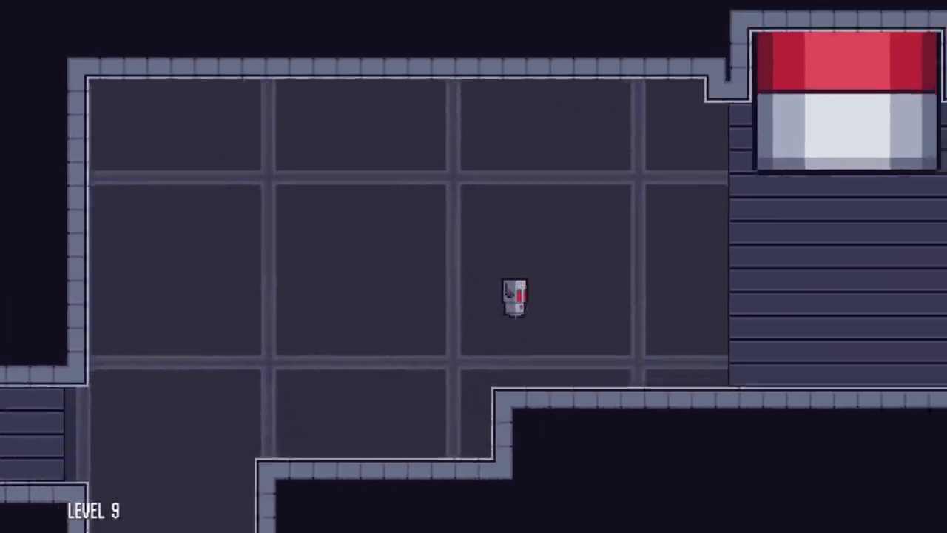
key(Left)
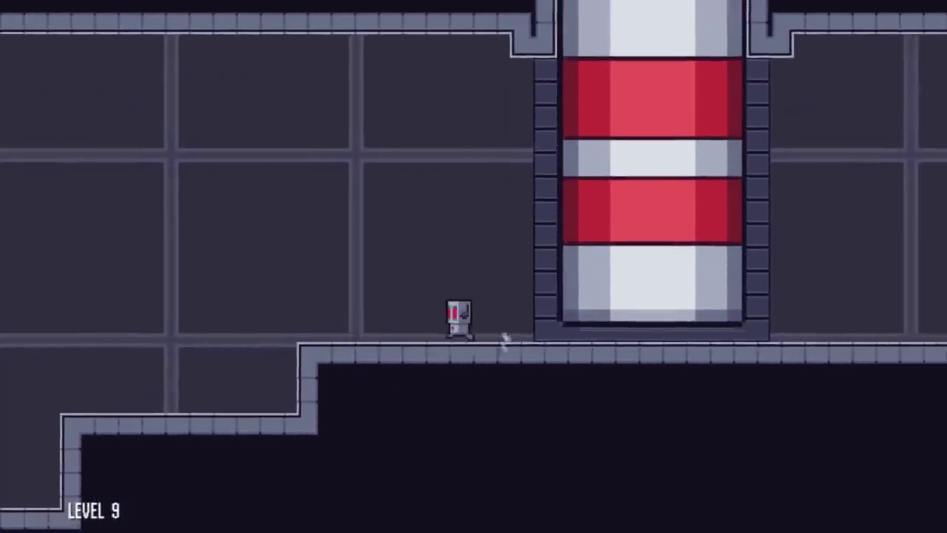
key(Right)
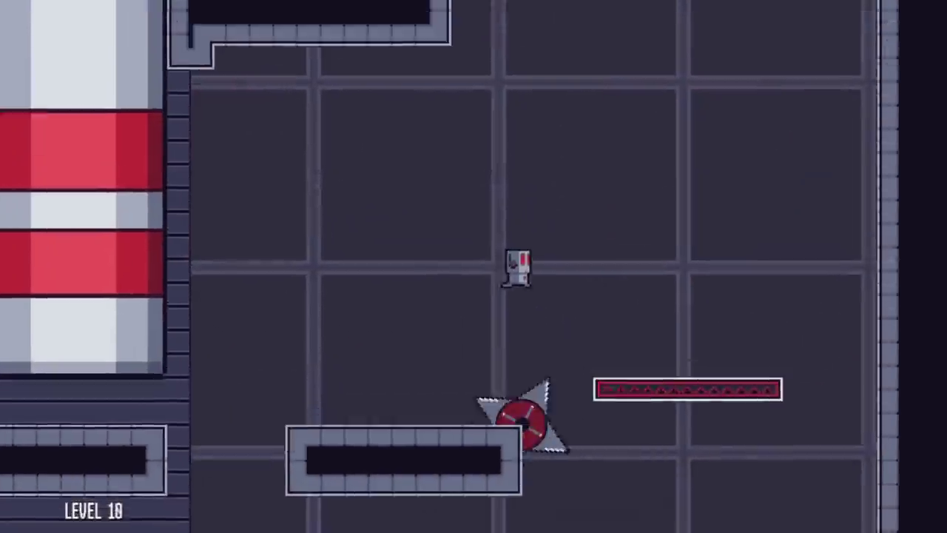
key(Right)
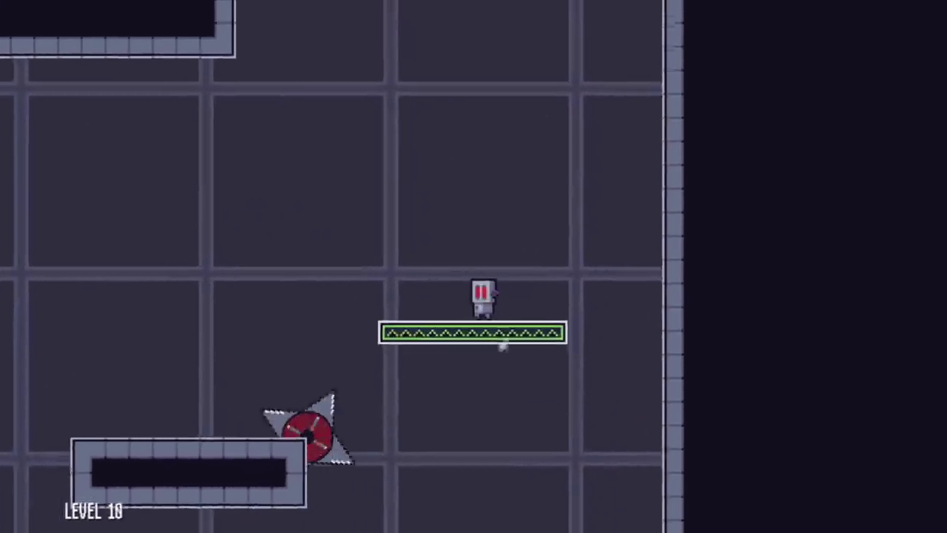
Step: Keep the robot balanced on Level 10's rising green platform by turning left and right
key(Right)
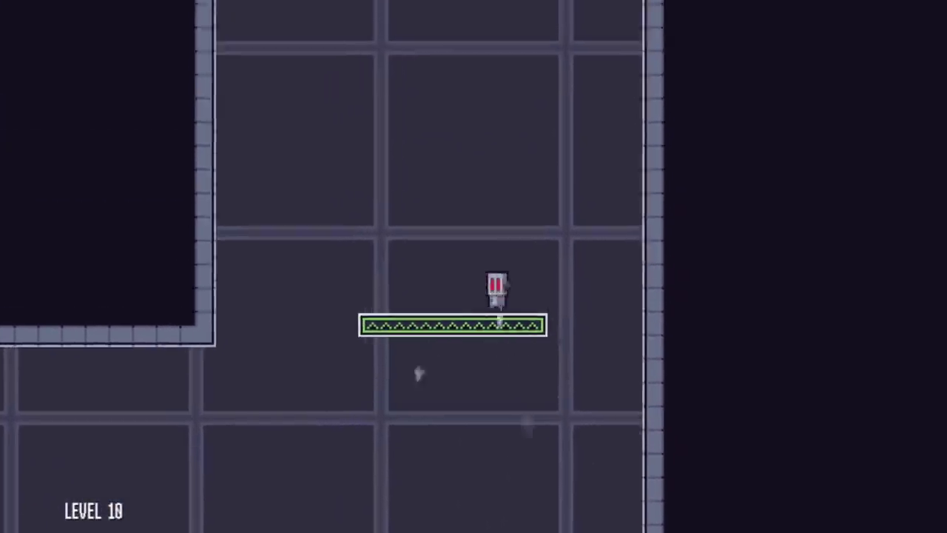
key(Left)
key(Right)
key(Left)
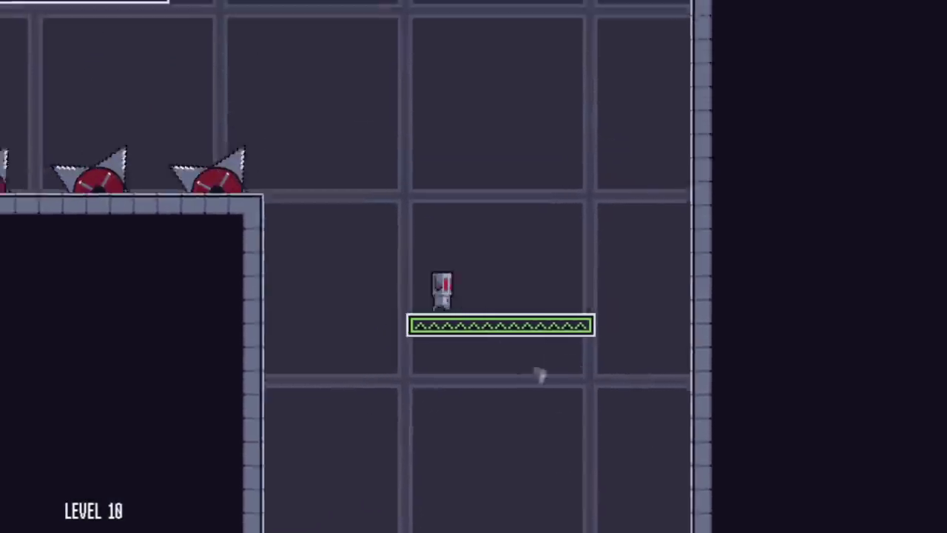
key(Right)
key(Left)
key(Right)
key(Left)
key(Right)
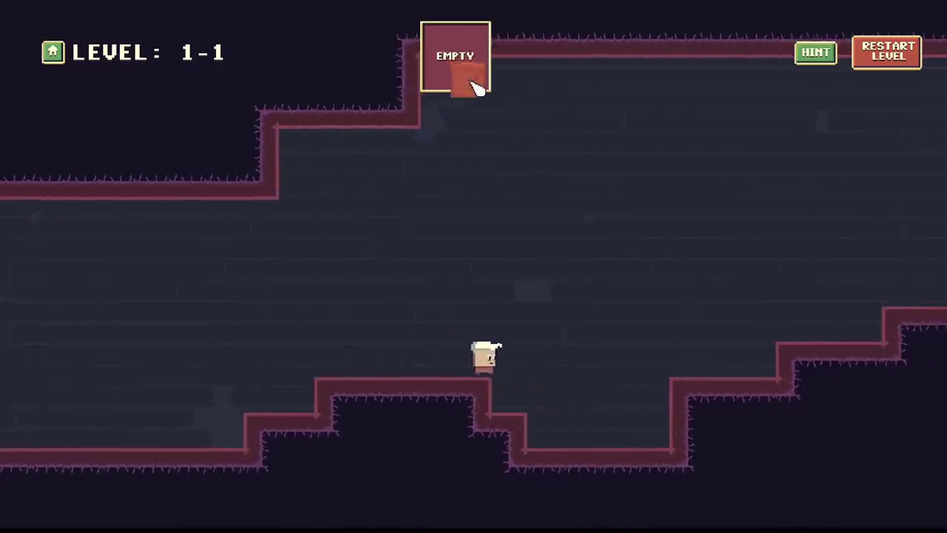
Step: Drop the crate from the inventory onto the floor, then move right and jump for the blue pad
drag(477, 88, 644, 277)
key(Right)
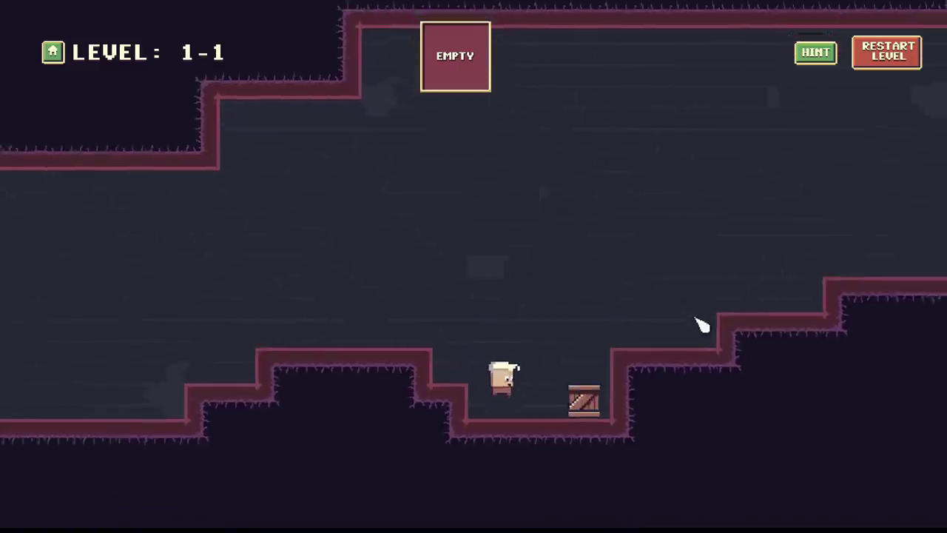
key(Right)
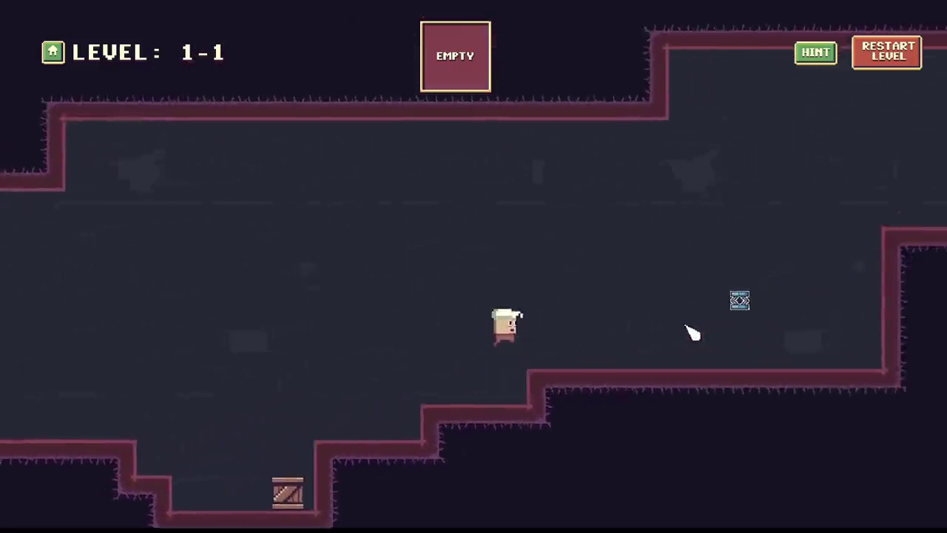
key(Up)
Step: Place the blue pad on the floor and bounce into the upper corridor, continuing right
drag(454, 59, 605, 301)
key(Right)
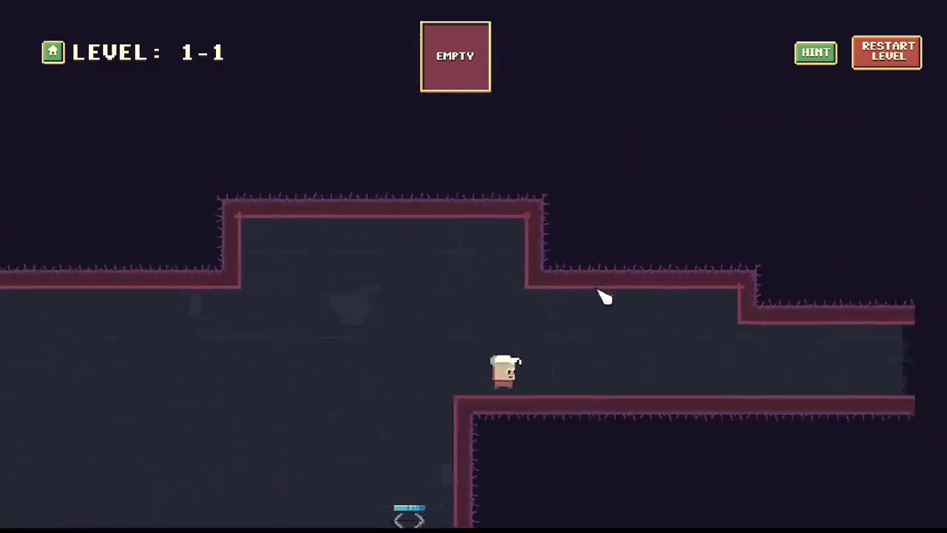
key(Right)
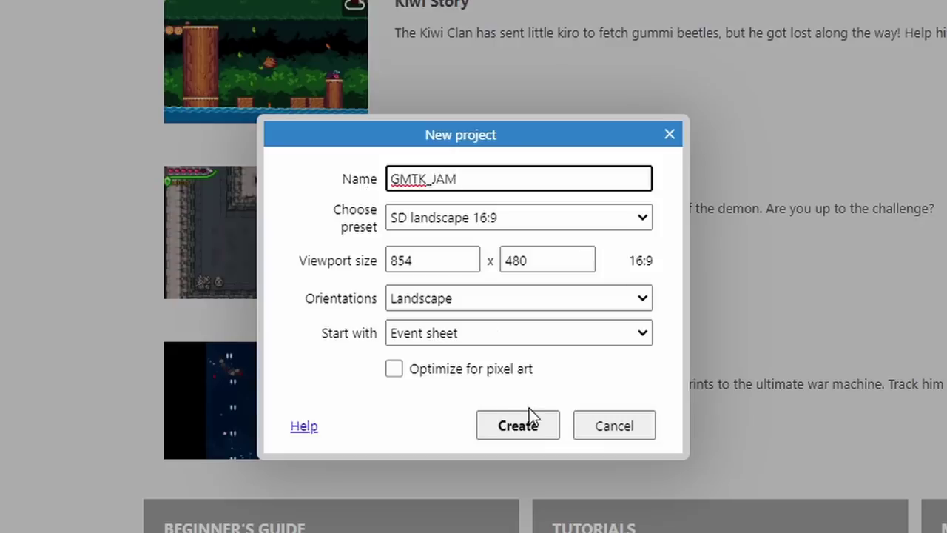
Step: Create the GMTK_JAM project, insert a Bot sprite and load the robot sprite sheet into its frame
click(518, 426)
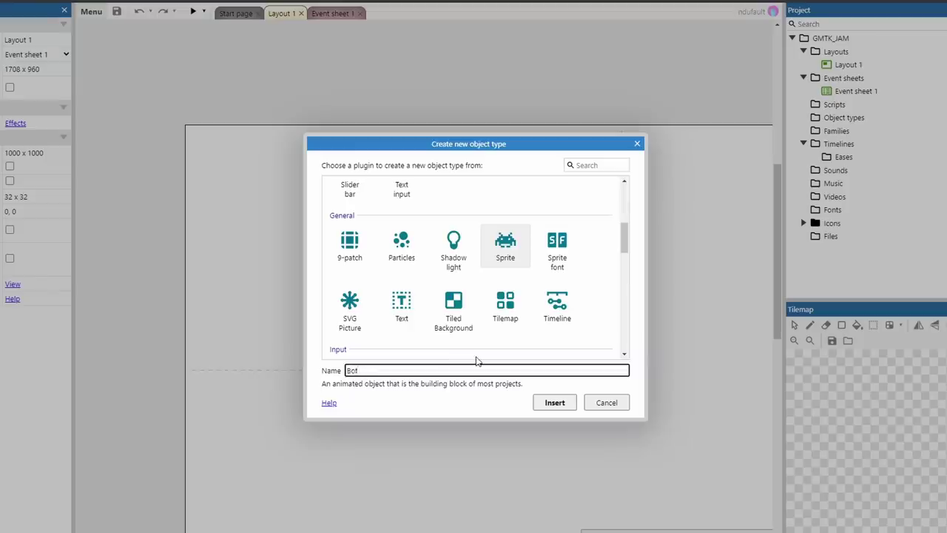
key(Return)
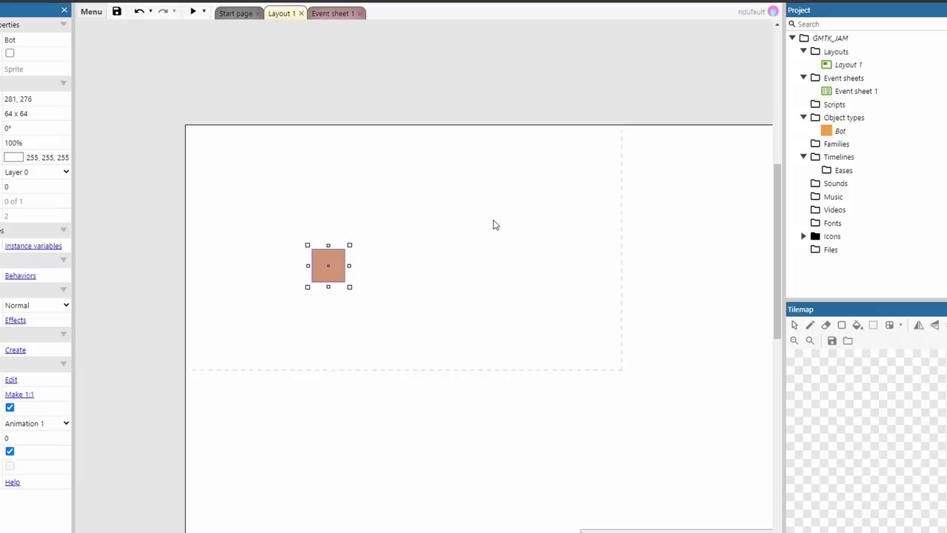
double_click(338, 260)
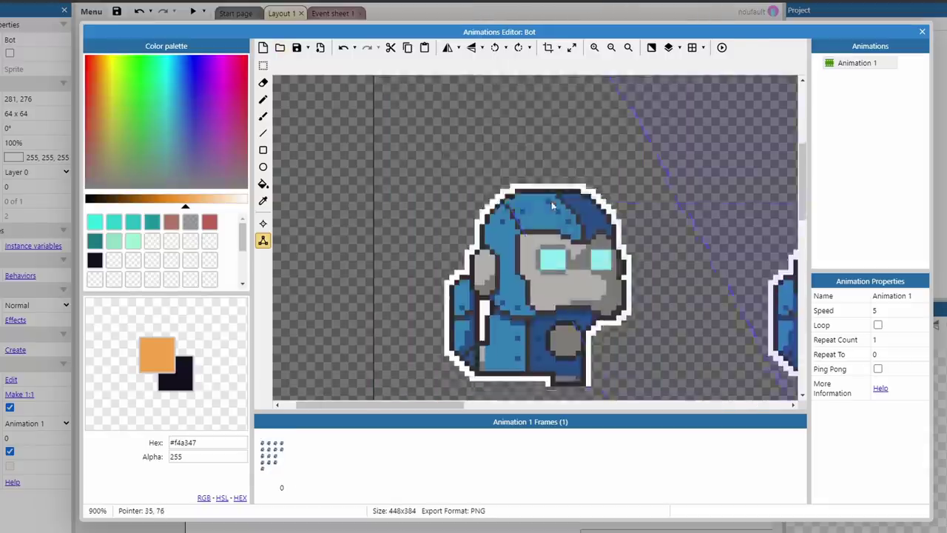
right_click(852, 65)
click(881, 77)
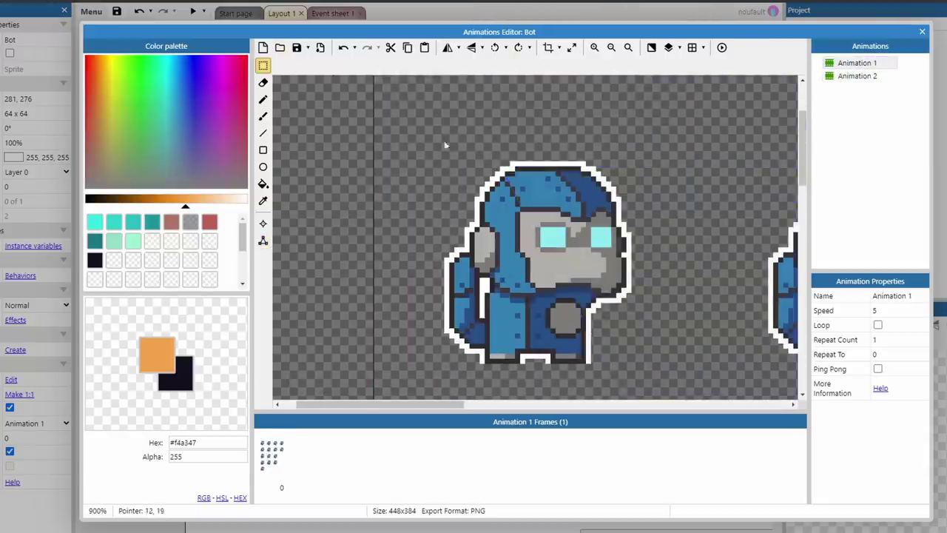
Step: Crop the image to one robot and set its collision polygon to the bounding box
drag(444, 145, 648, 372)
click(548, 47)
click(262, 222)
right_click(545, 213)
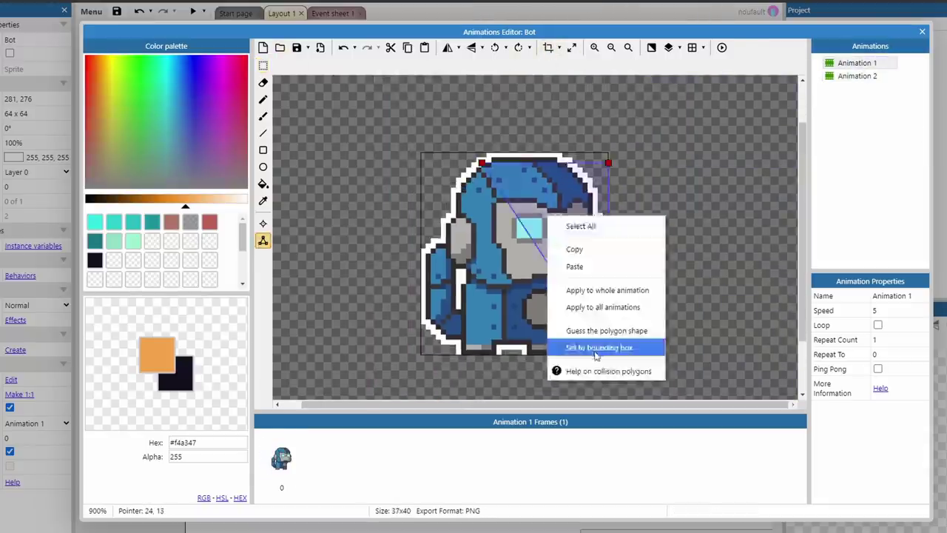
click(584, 345)
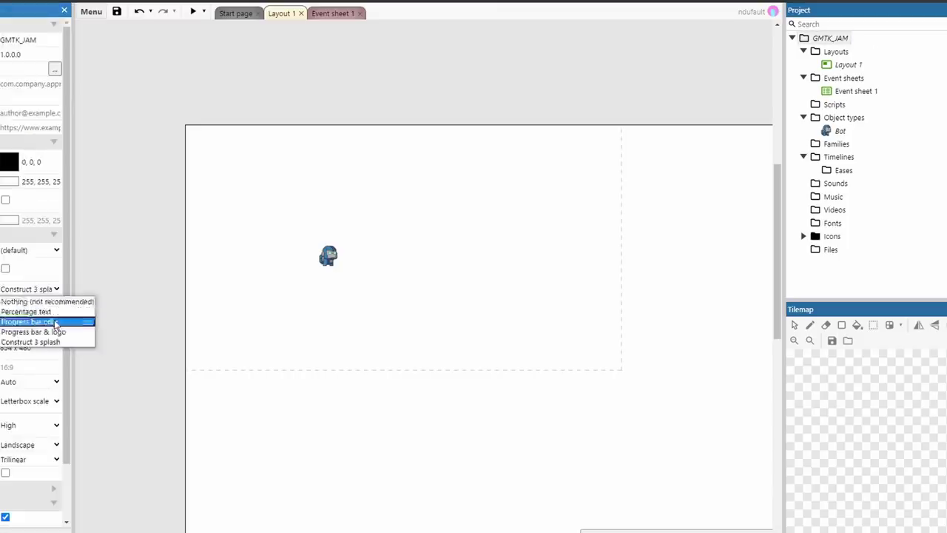
Step: Save the project to Dropbox as GMTK_JAM.c3p
click(42, 321)
scroll(43, 379, down, 1)
click(116, 12)
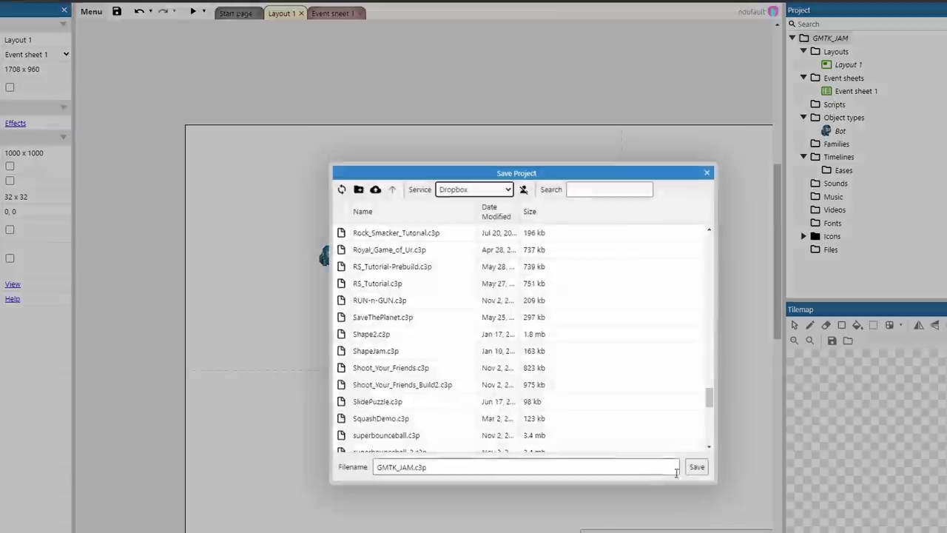
click(192, 12)
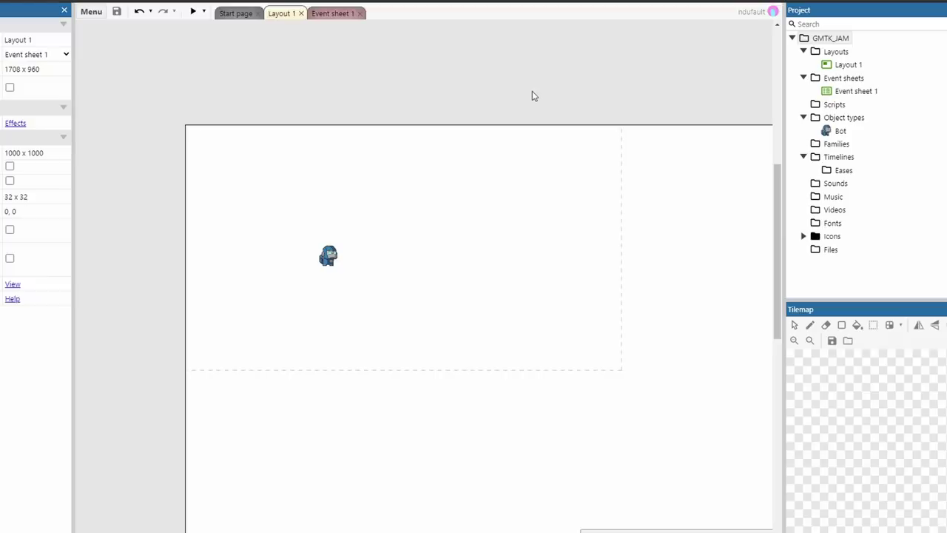
Step: Insert a TempSolid sprite, paste another instance, and add an Is by wall platform condition
double_click(453, 226)
text(TempSolid)
key(Return)
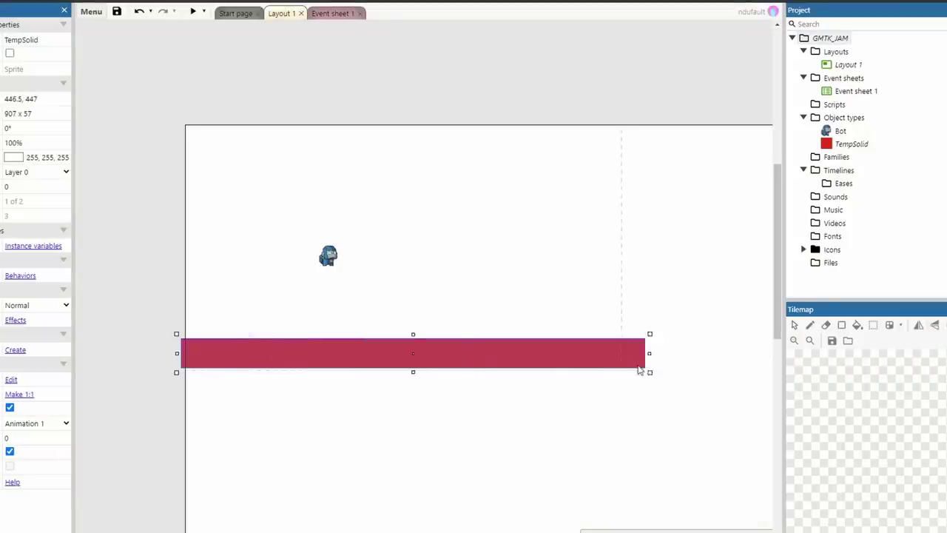
key(ctrl+v)
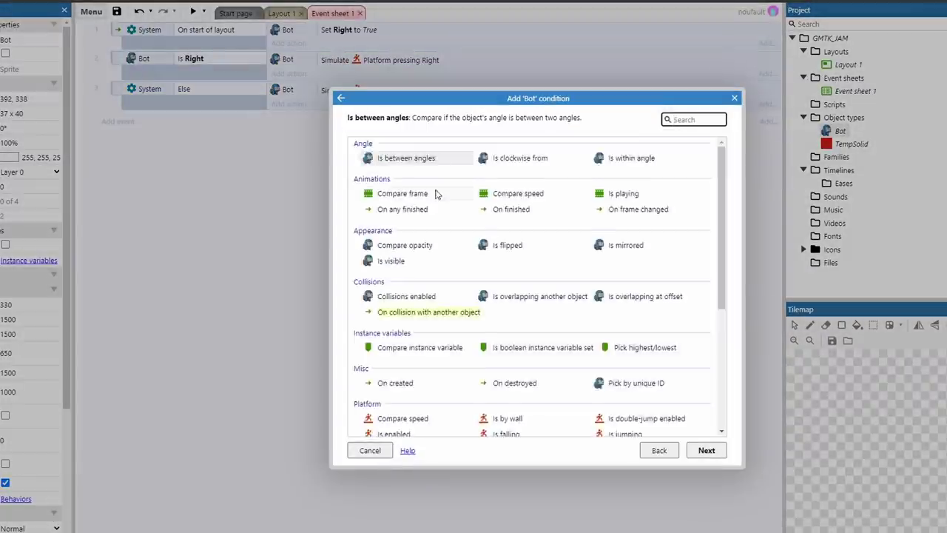
scroll(458, 214, down, 5)
double_click(507, 202)
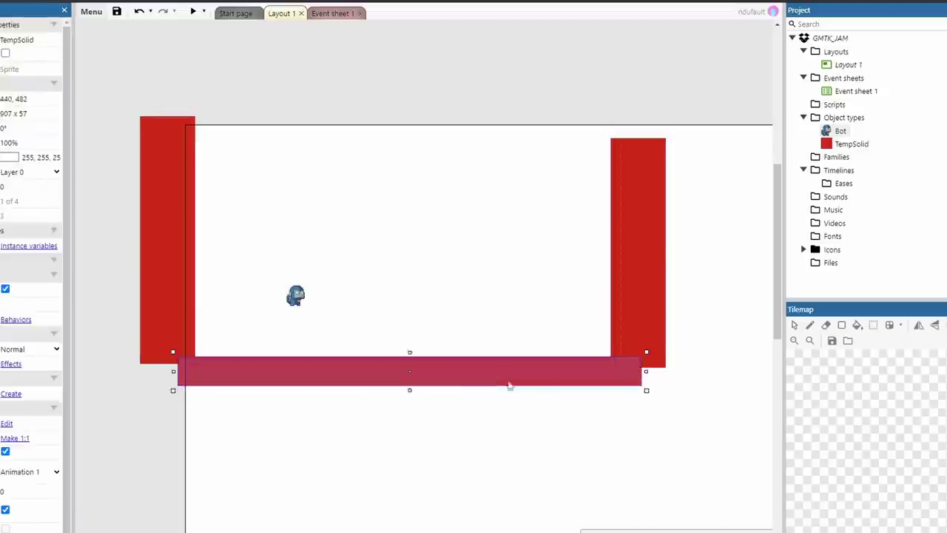
Step: Stretch the bar to about 907 wide, then insert a JumpPad sprite with a 32x32 canvas
drag(440, 292, 176, 276)
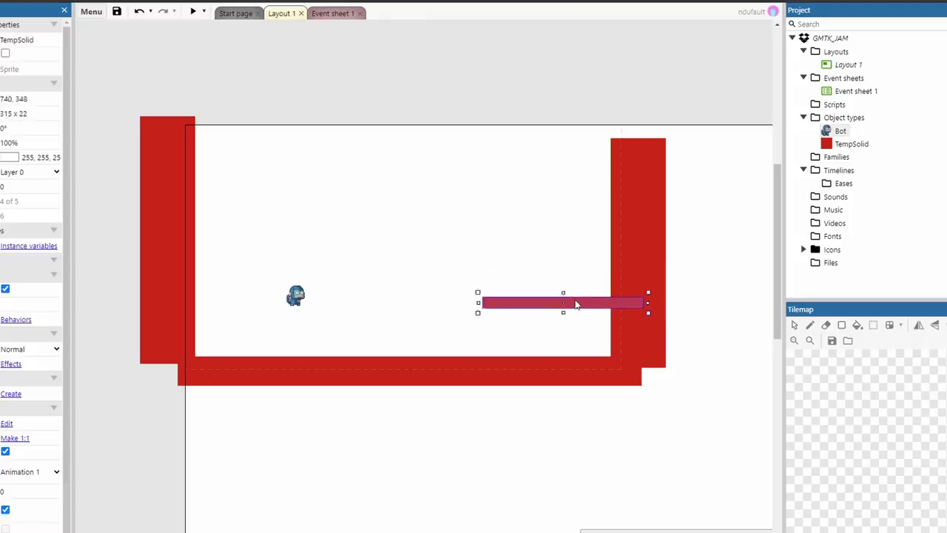
click(425, 237)
double_click(558, 279)
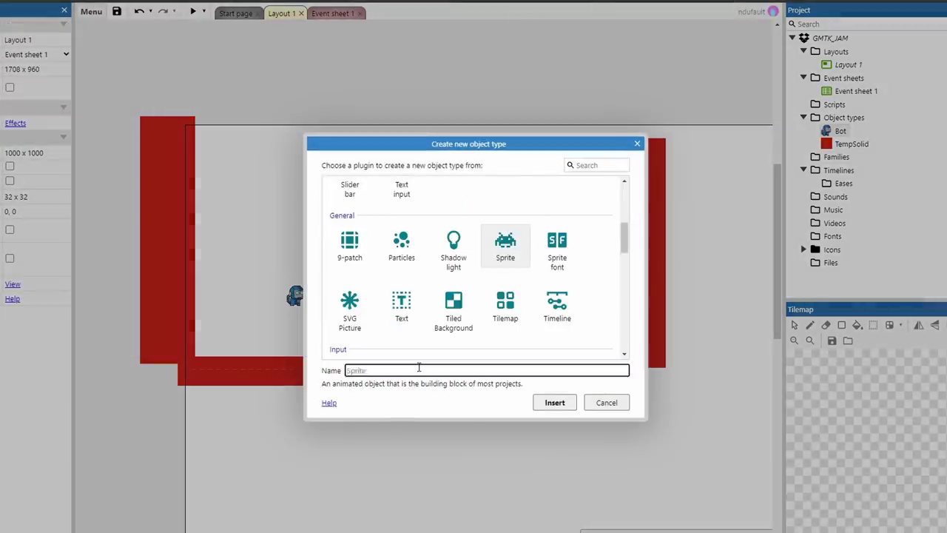
key(Return)
key(ctrl+r)
text(32)
key(Tab)
text(32)
key(Return)
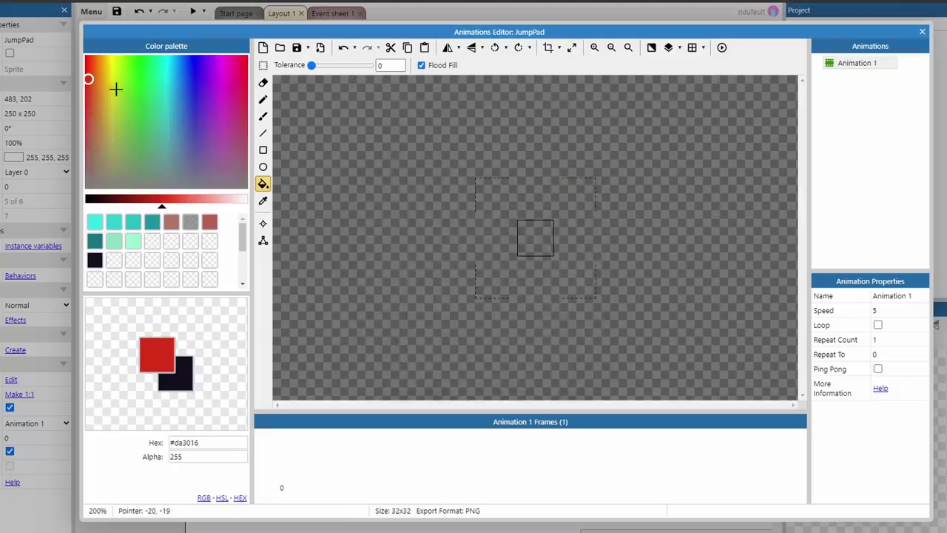
scroll(534, 242, up, 2)
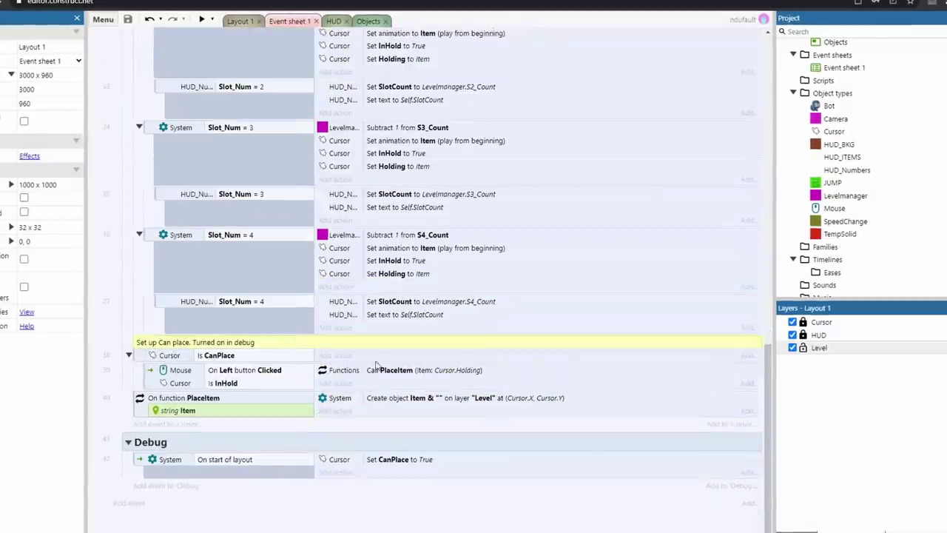
Step: Copy the three Cursor actions from Slot_Num = 4 into the PlaceItem function
click(406, 248)
shift+click(379, 273)
key(ctrl+c)
click(444, 398)
key(ctrl+v)
Step: Edit the pasted actions to animation "EMPTY", InHold False and Holding ""
double_click(435, 411)
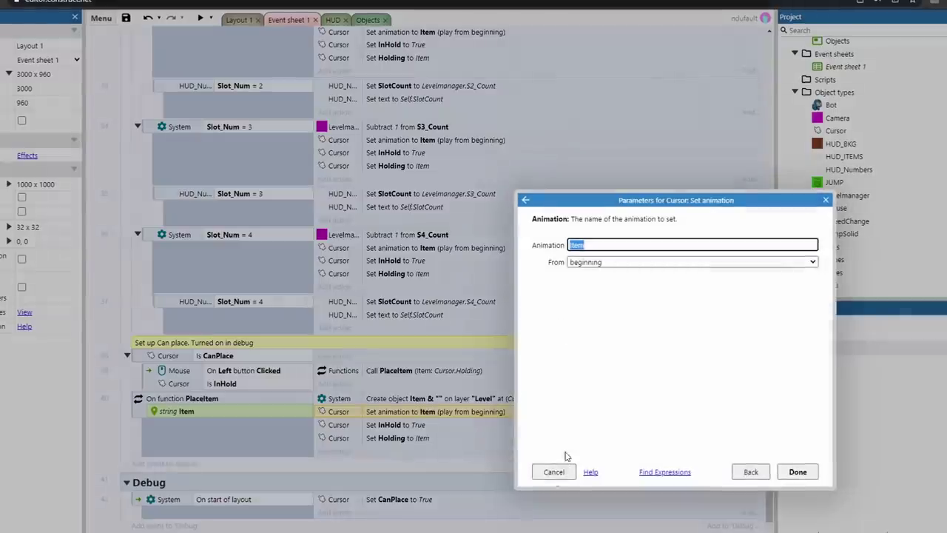
key(Escape)
click(835, 131)
double_click(435, 411)
text("EMPTY")
key(Return)
double_click(414, 425)
double_click(415, 438)
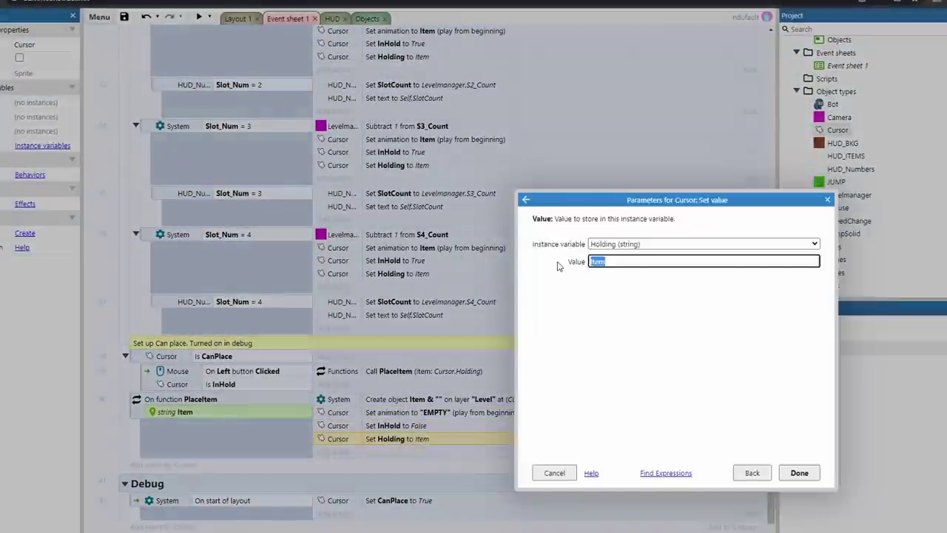
text("")
key(Return)
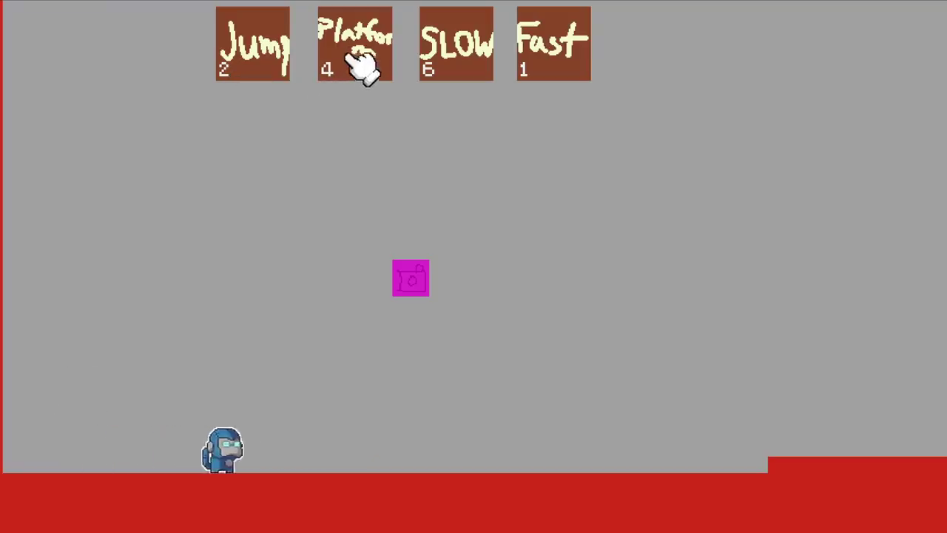
Step: In the preview, place a Platform at the left edge and a Jump pad on the ground
click(358, 63)
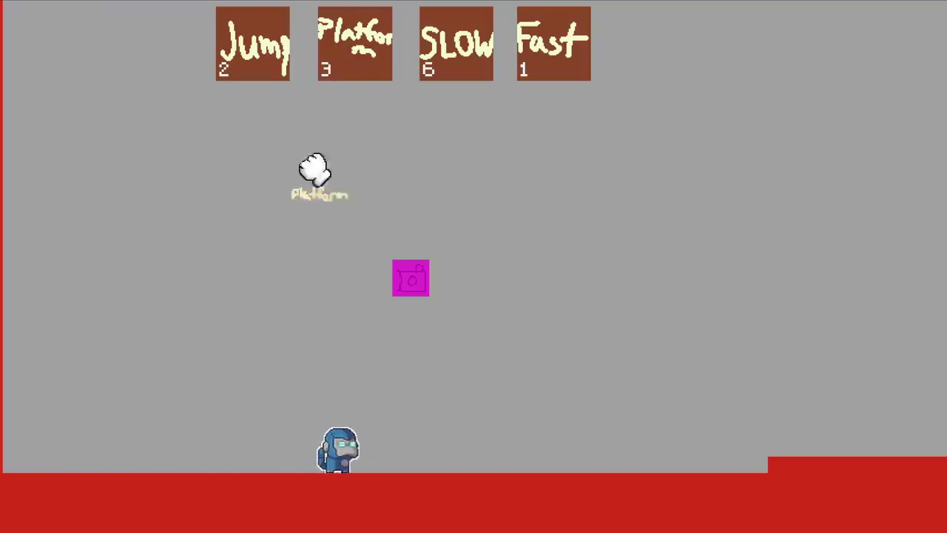
click(114, 322)
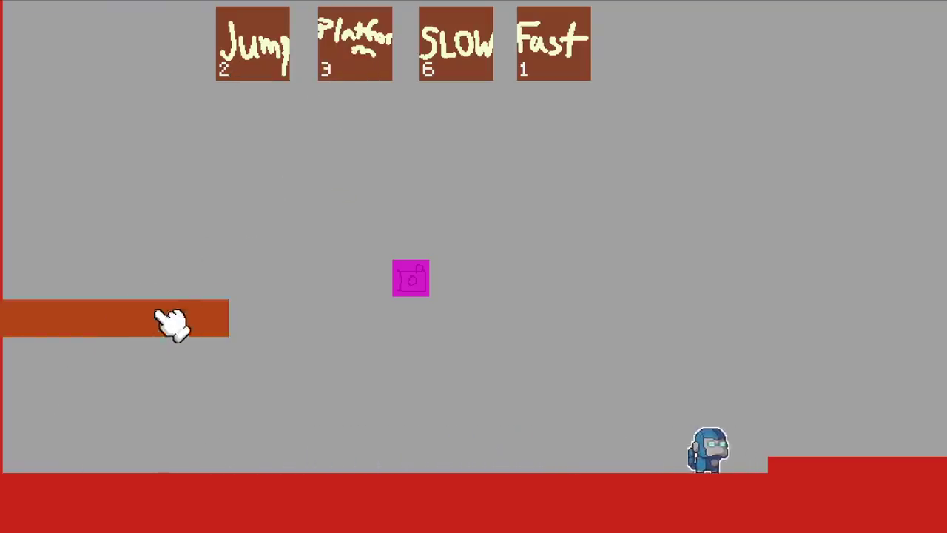
click(266, 46)
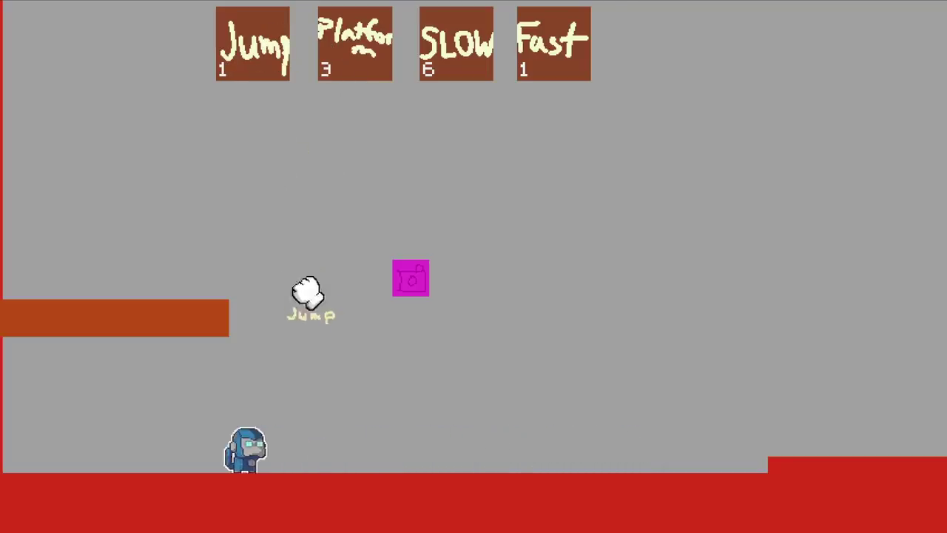
click(288, 326)
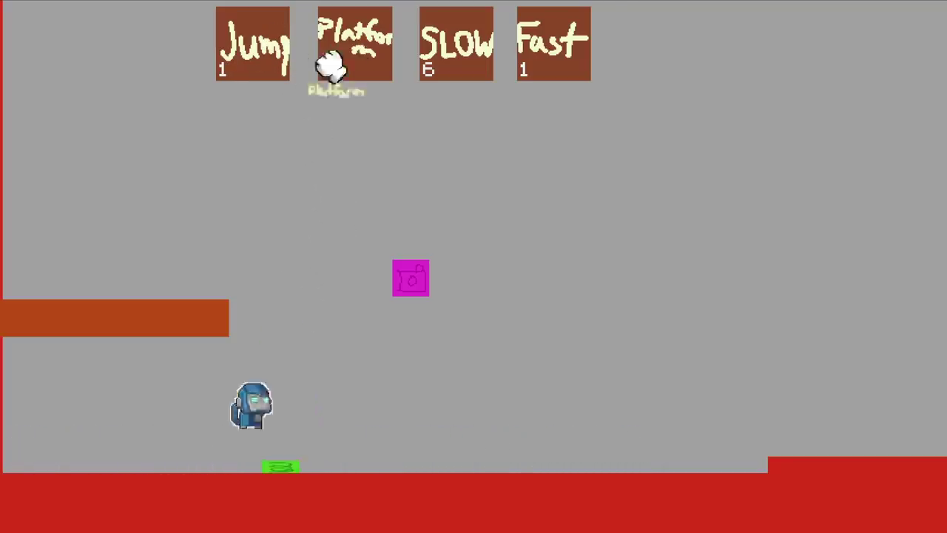
Step: Place a second platform at the top-left and another jump pad on the middle platform
click(14, 120)
click(270, 46)
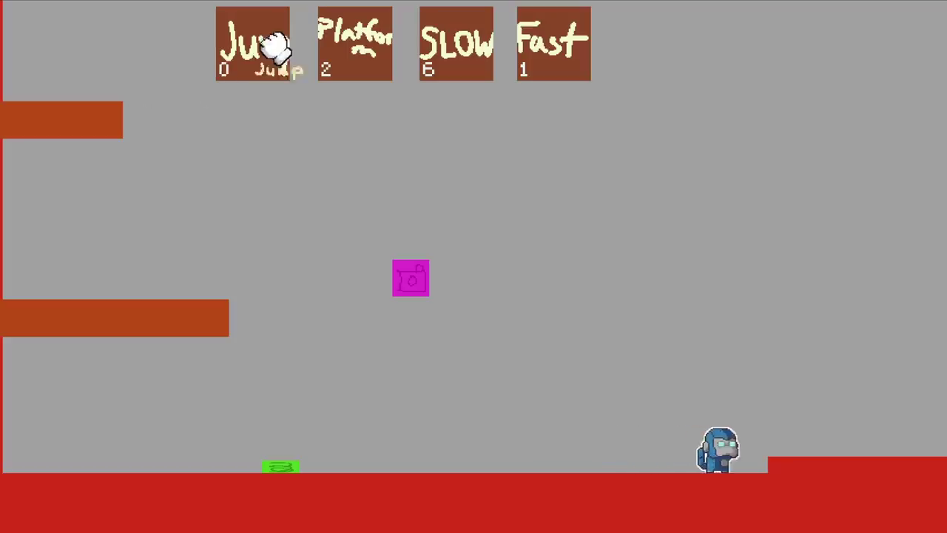
click(182, 311)
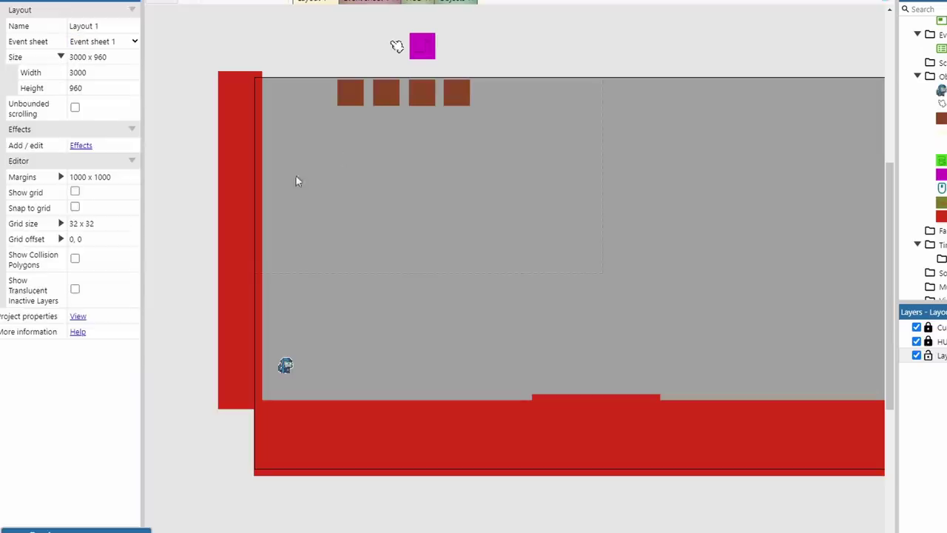
Step: Set Levelmanager's S2_Count to 4, S3_Count to 6 and S4_Count to 1, then preview with F5
click(420, 49)
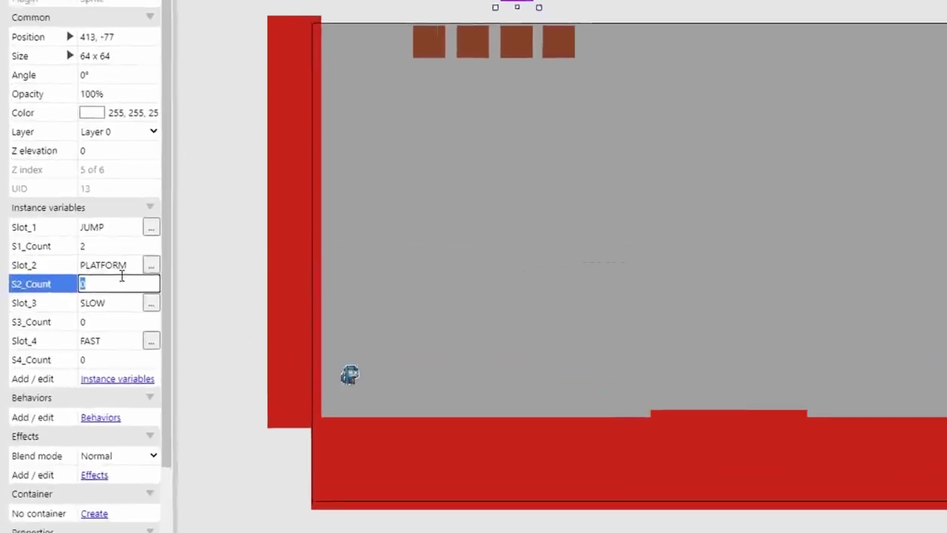
text(4)
click(88, 321)
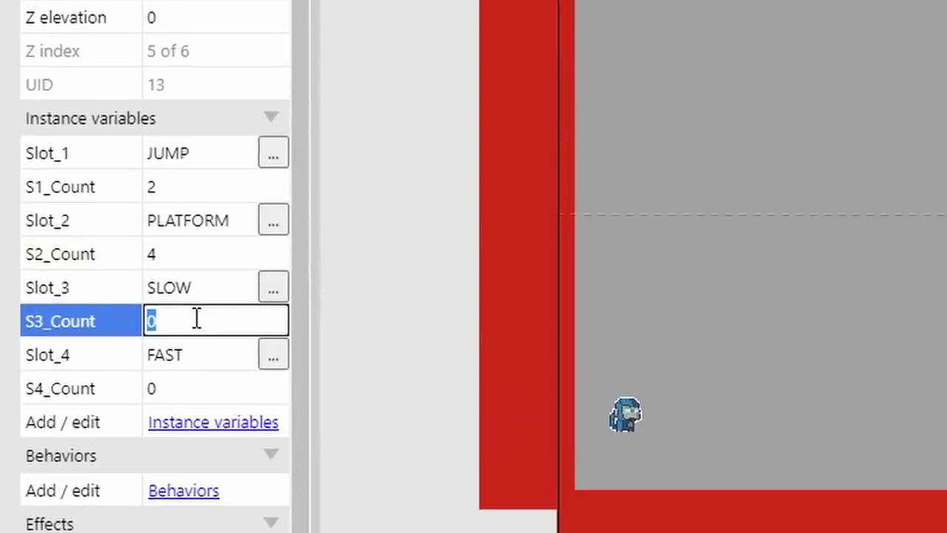
click(183, 388)
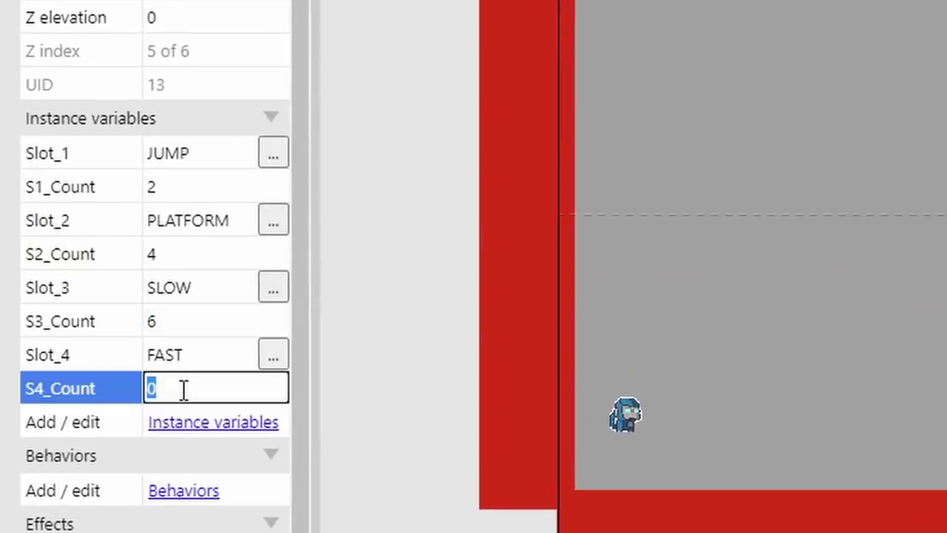
text(1)
key(F5)
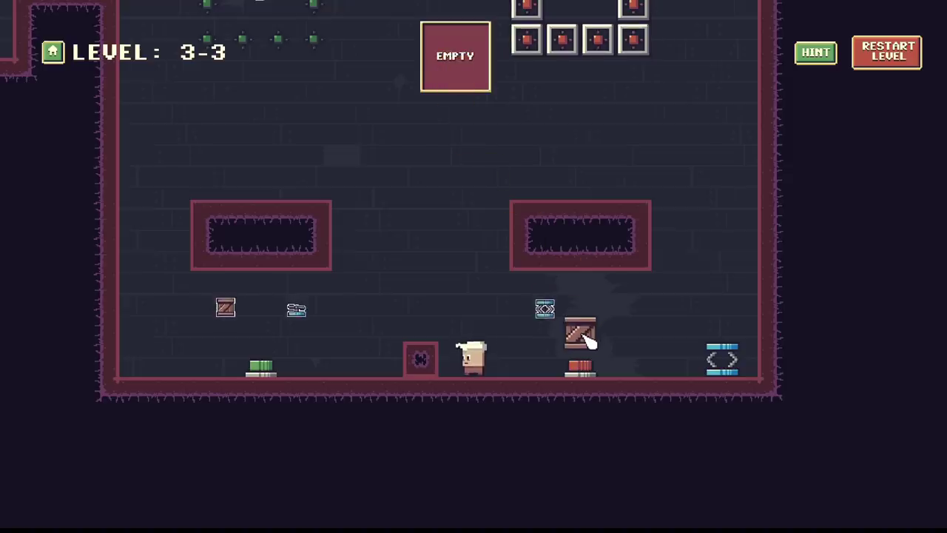
drag(522, 324, 329, 381)
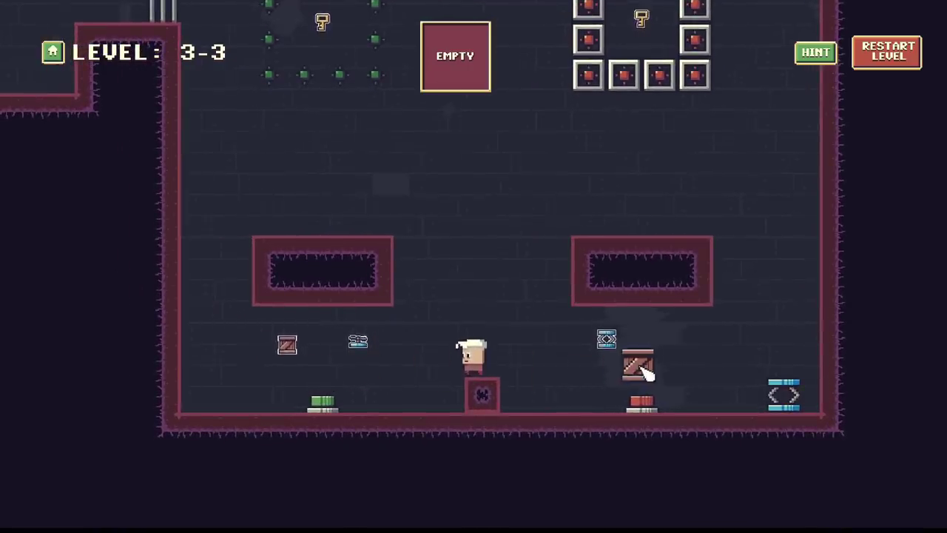
Step: Drop the crate on the red switch, then place platforms topped with jump pads in the level
drag(647, 374, 644, 376)
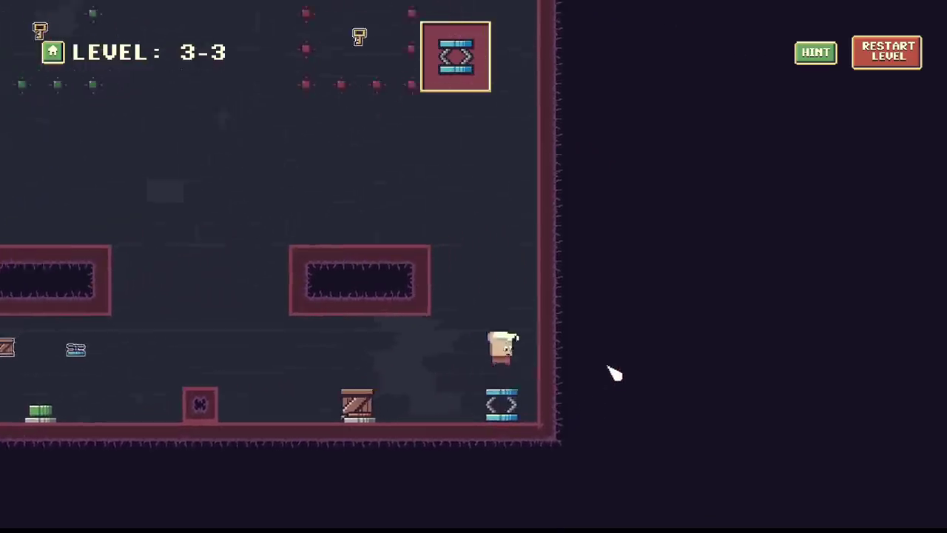
drag(454, 57, 388, 352)
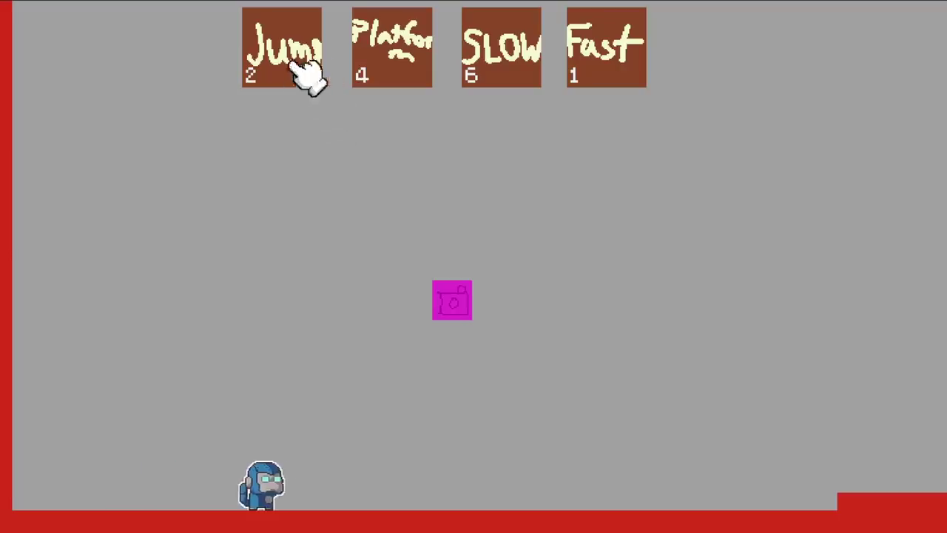
drag(392, 49, 345, 296)
drag(282, 48, 259, 325)
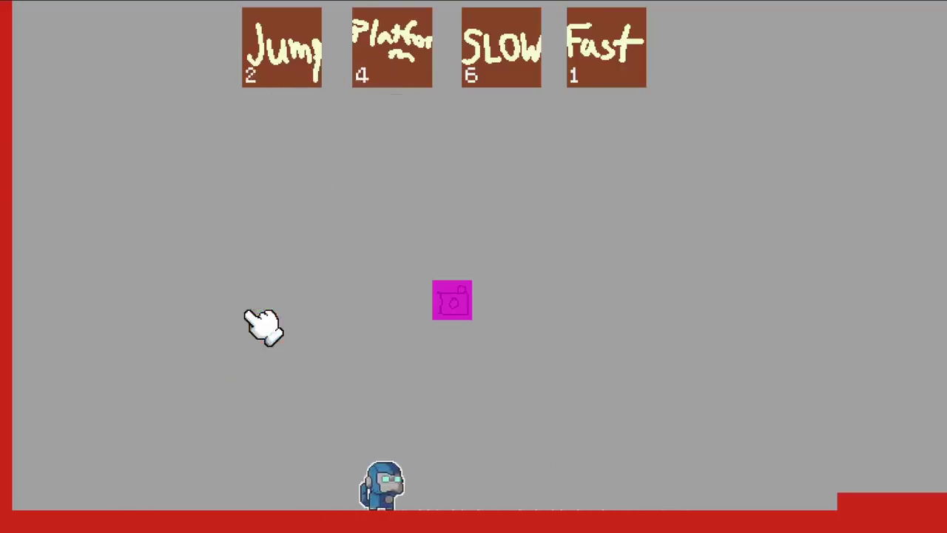
drag(370, 76, 295, 299)
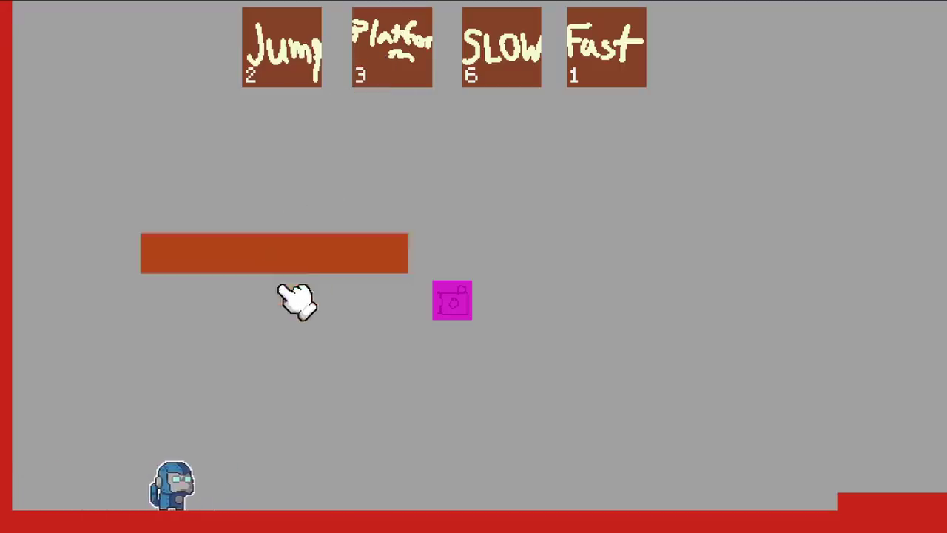
drag(282, 48, 267, 221)
click(277, 232)
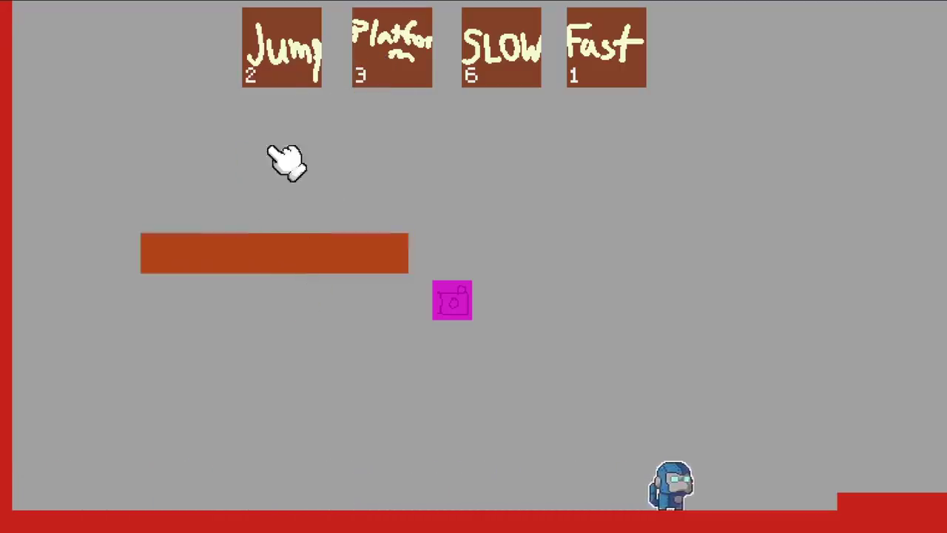
Step: Rearrange platforms and jump pads lower down so the robot bounces up to the upper-left ledge
drag(282, 48, 296, 229)
click(281, 253)
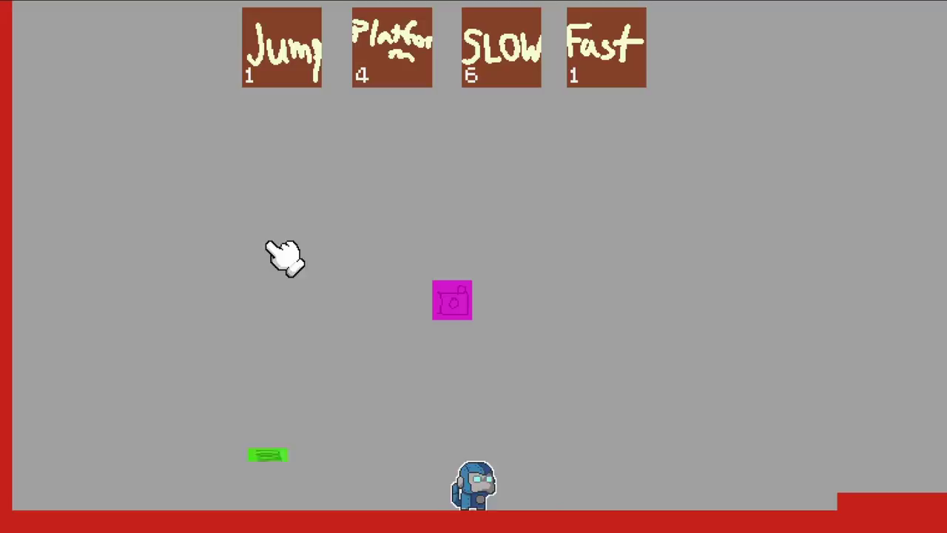
click(270, 505)
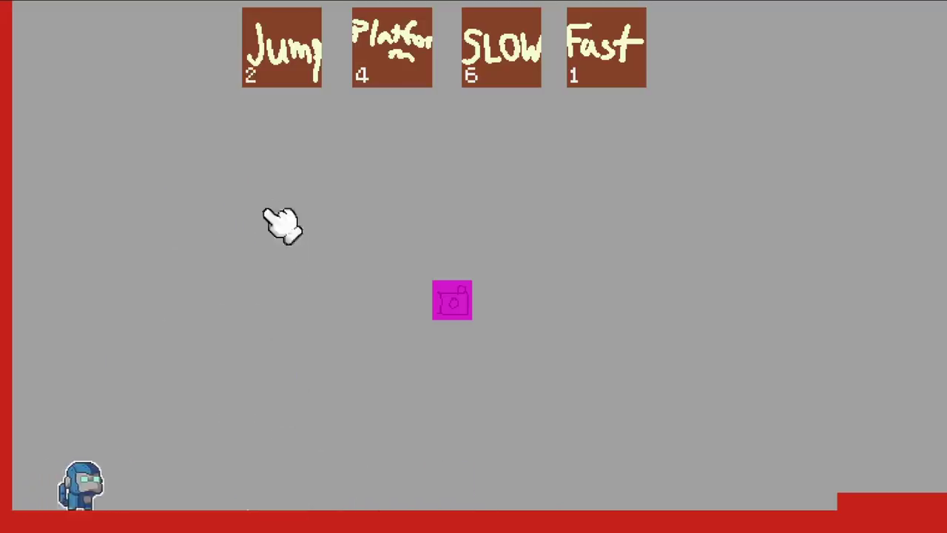
drag(392, 60, 255, 370)
drag(277, 48, 258, 352)
click(258, 352)
drag(359, 78, 259, 400)
drag(281, 48, 509, 488)
drag(381, 48, 126, 213)
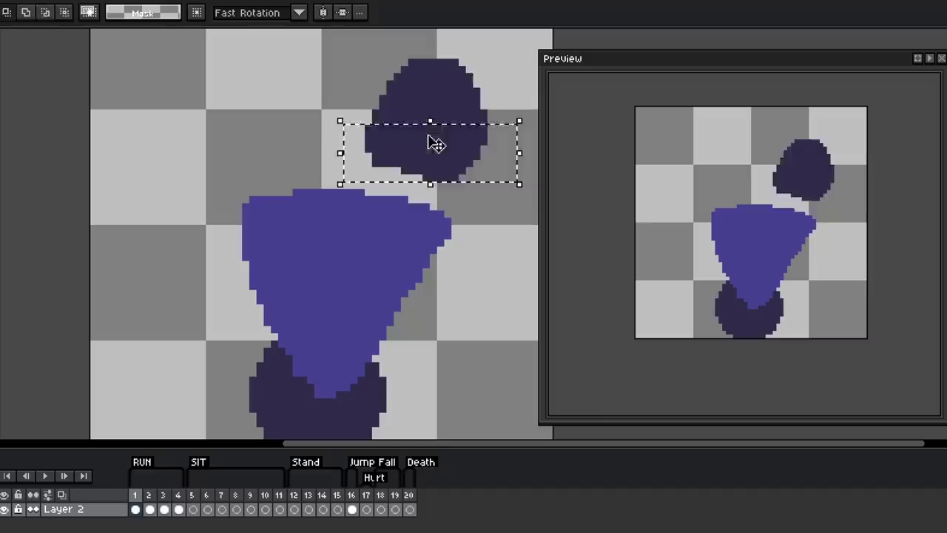
Step: Reposition the dark circle and paint a dark oval eye on the robot's head
drag(434, 142, 401, 184)
key(b)
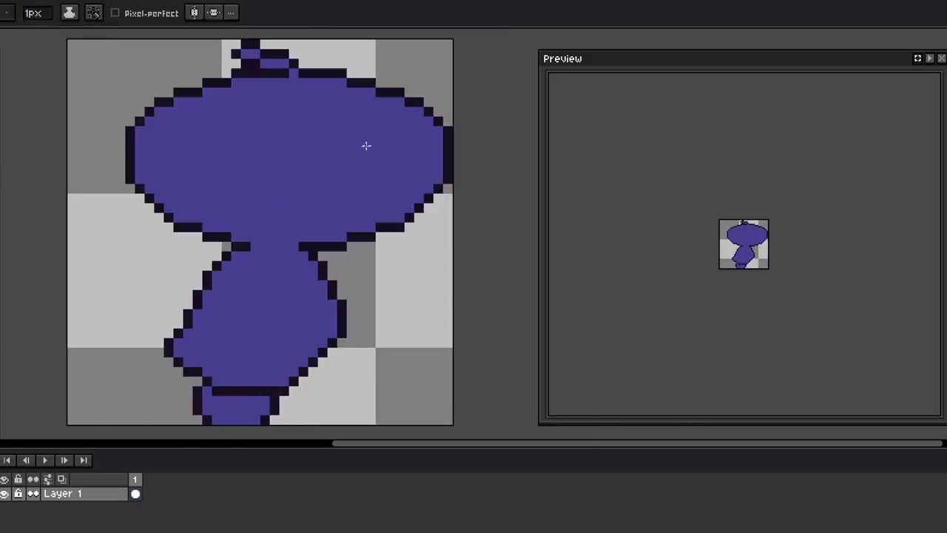
drag(420, 118, 379, 161)
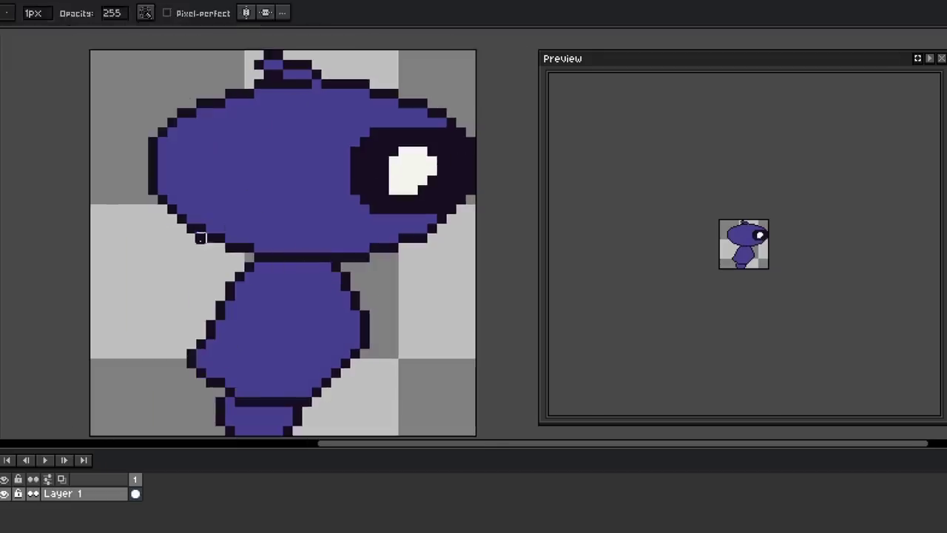
Step: Fill the head and body light grey-blue, add top highlights and darker shading under the head
key(g)
click(259, 420)
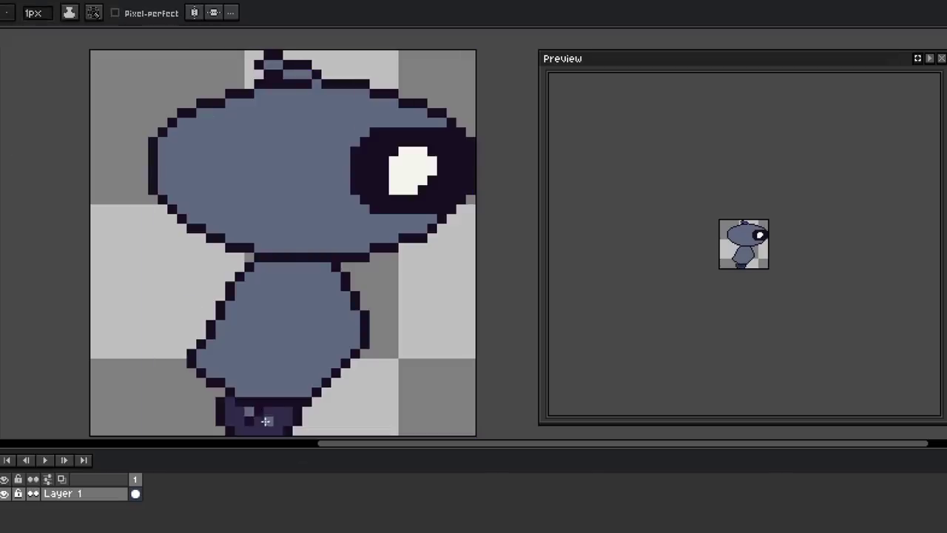
drag(266, 421, 255, 414)
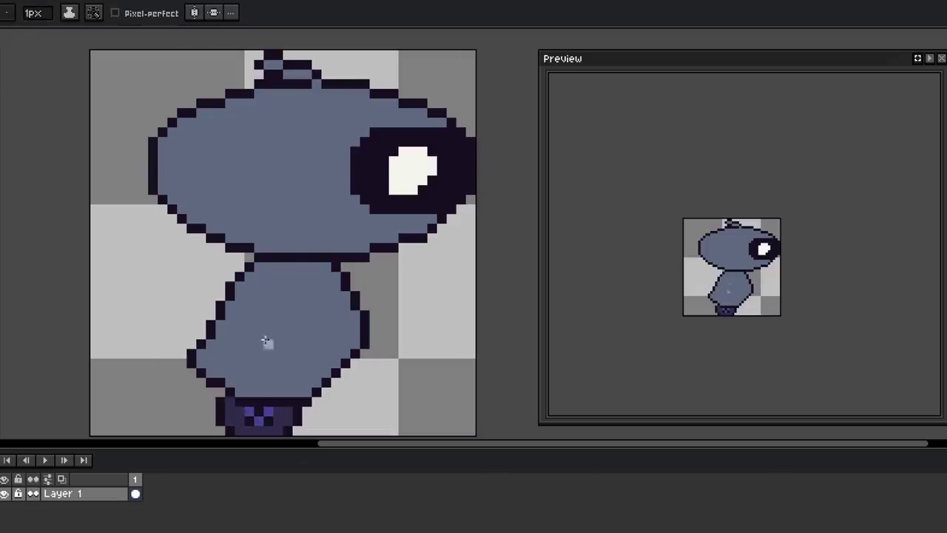
click(308, 366)
click(347, 209)
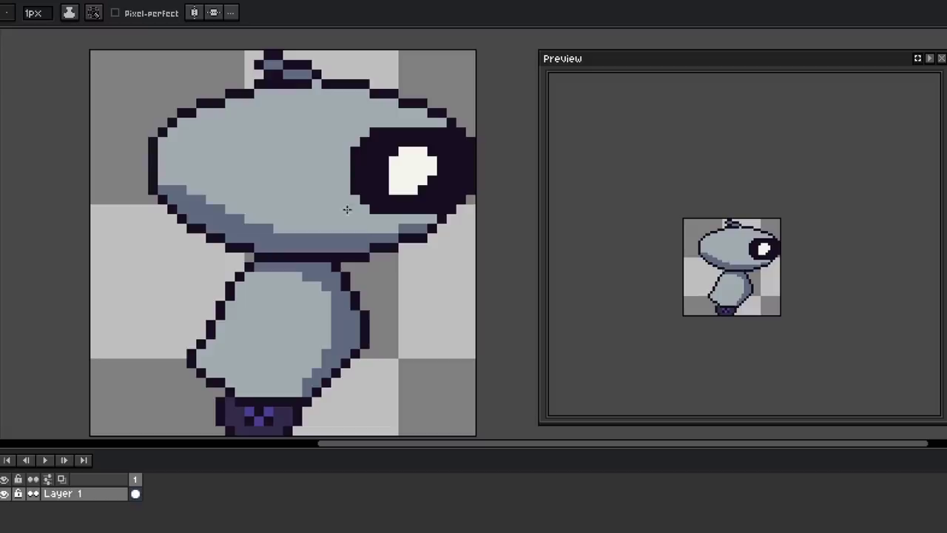
drag(239, 67, 392, 108)
scroll(235, 222, down, 1)
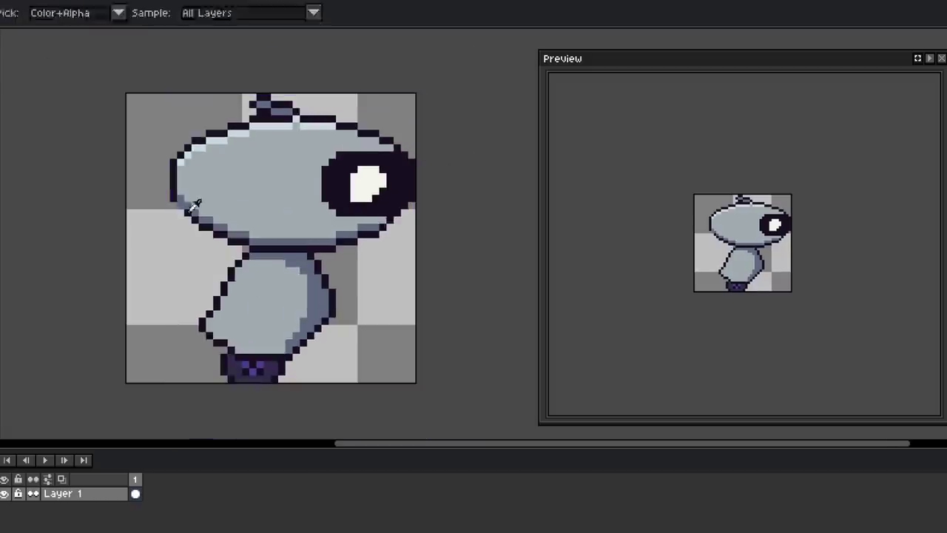
drag(222, 216, 322, 219)
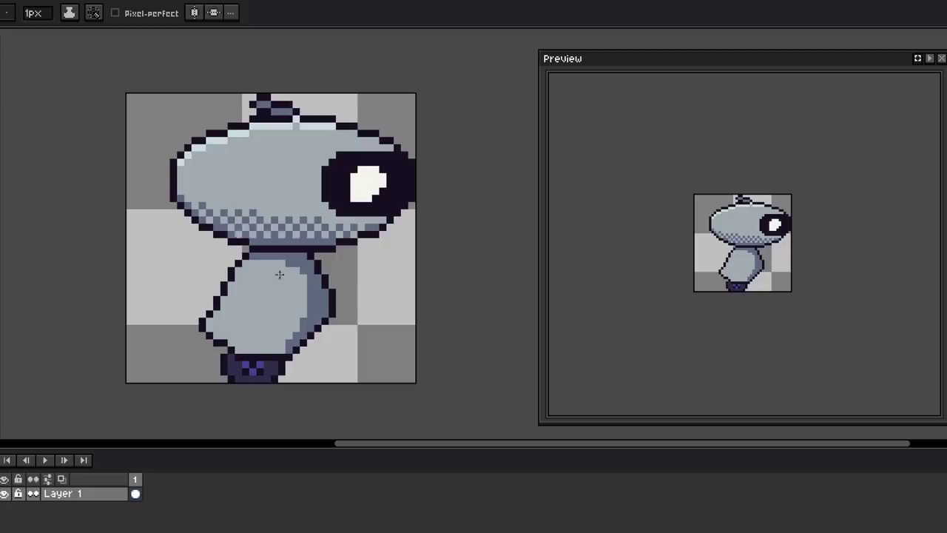
middle_drag(279, 274, 236, 248)
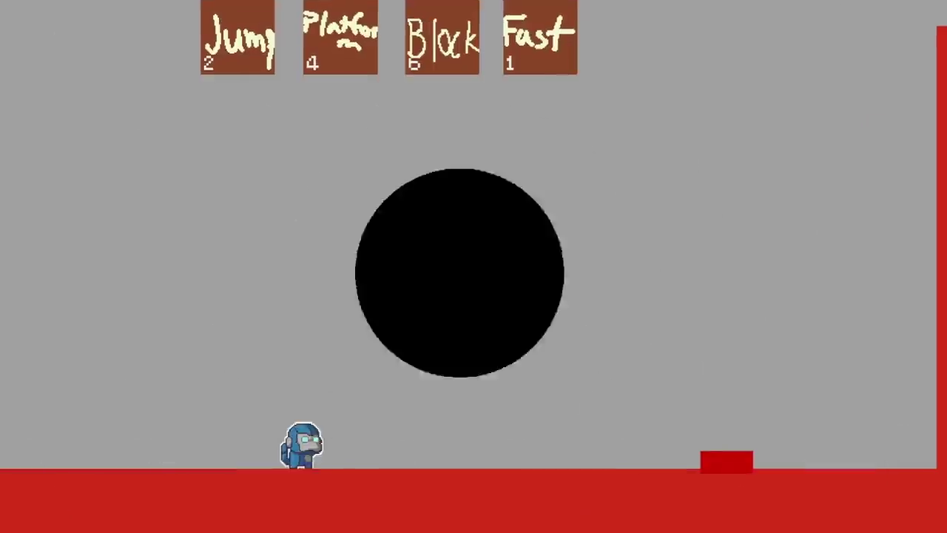
Step: Run the level, watch the robot burst on the red block, and restart to respawn it
key(Right)
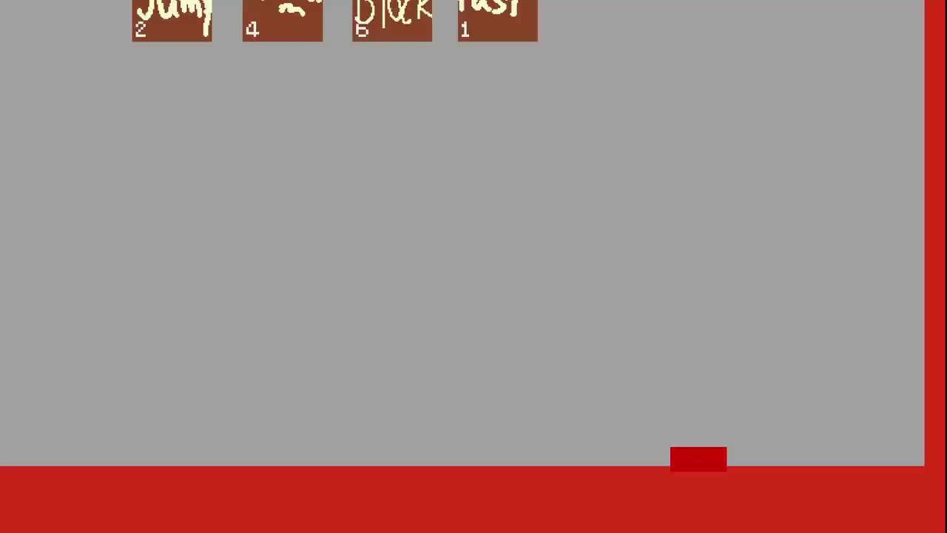
key(Right)
key(Right)
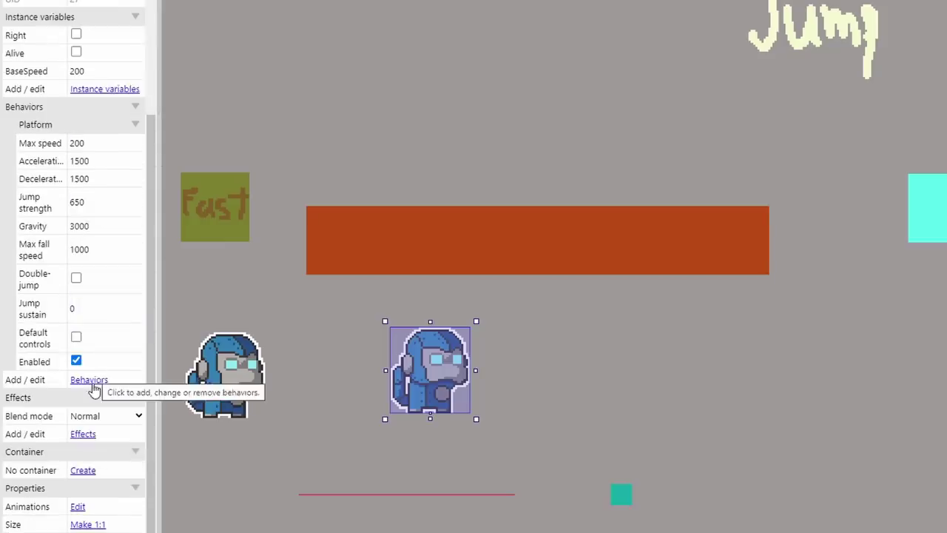
Step: Add the Rotate and Fade behaviours to the Bot2 sprite
click(89, 380)
click(644, 266)
click(730, 214)
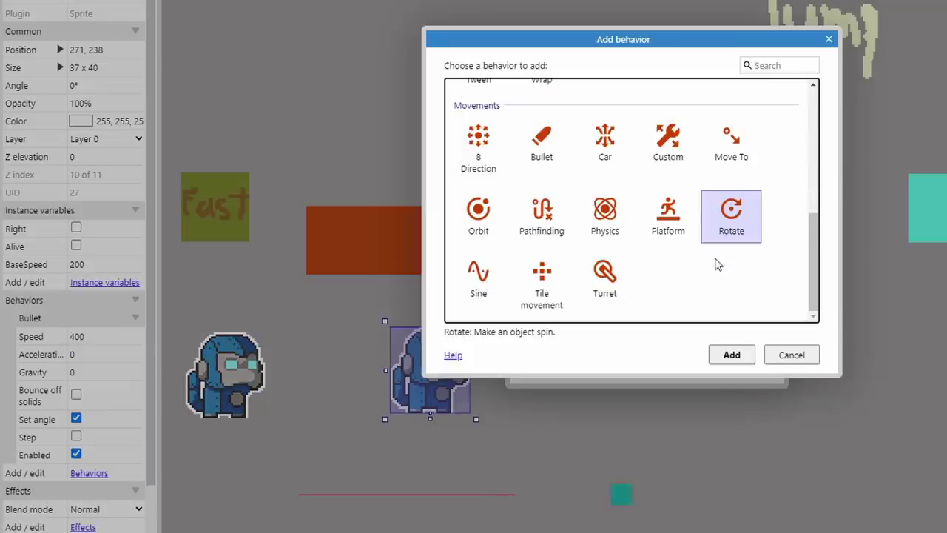
click(731, 354)
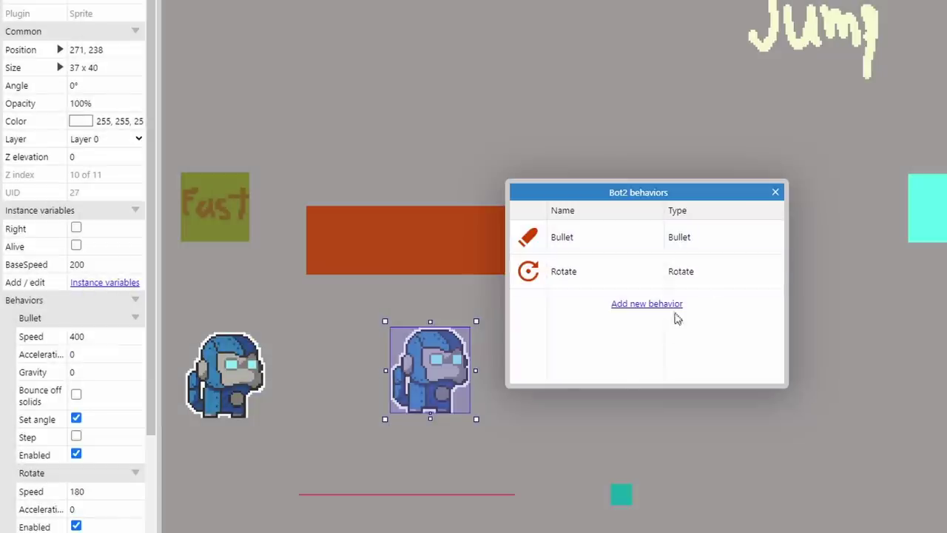
key(Escape)
scroll(155, 364, down, 1)
scroll(155, 364, down, 2)
Step: Set the Fade wait time to 2, then playtest by placing a platform on the level's right
click(106, 356)
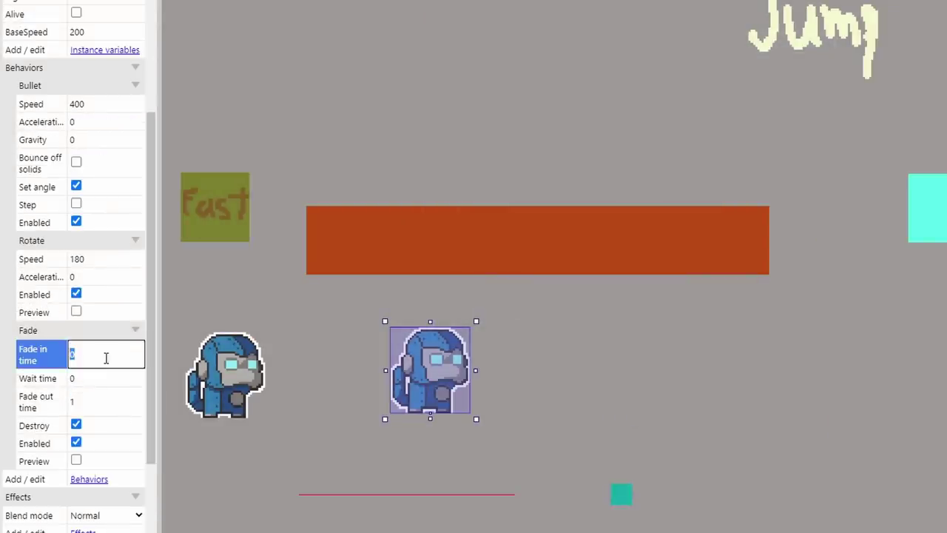
text(2)
click(76, 312)
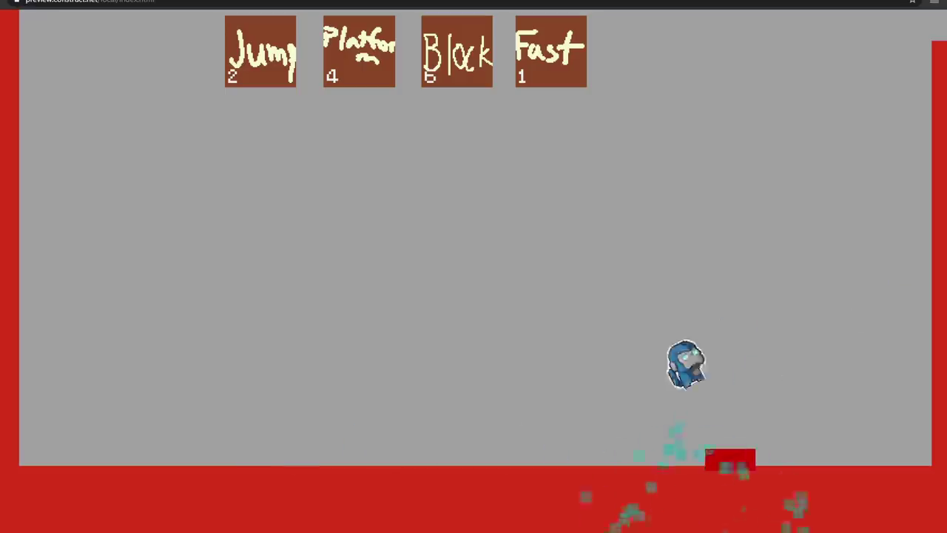
drag(372, 57, 784, 333)
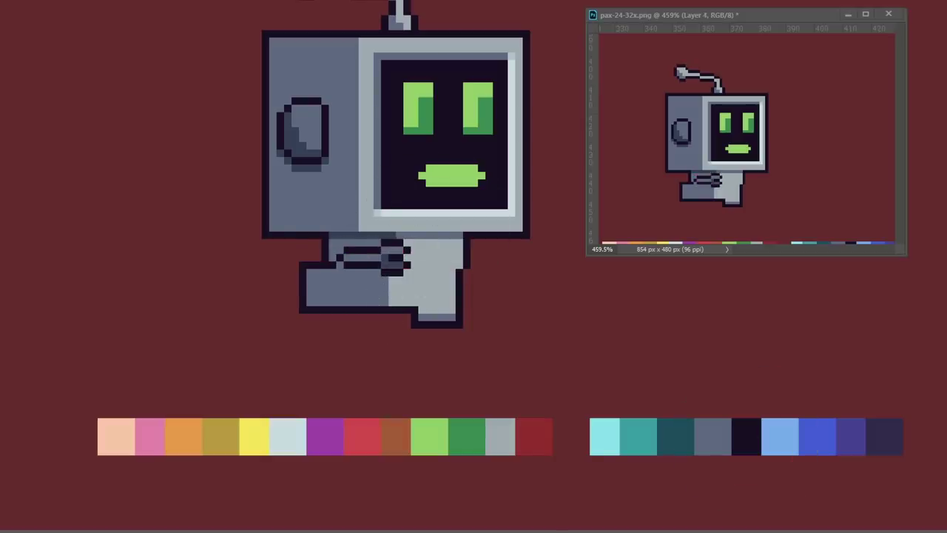
Step: Attach the arm piece to the robot and place both Jump pads until the Jump count reaches 0
drag(583, 295, 528, 247)
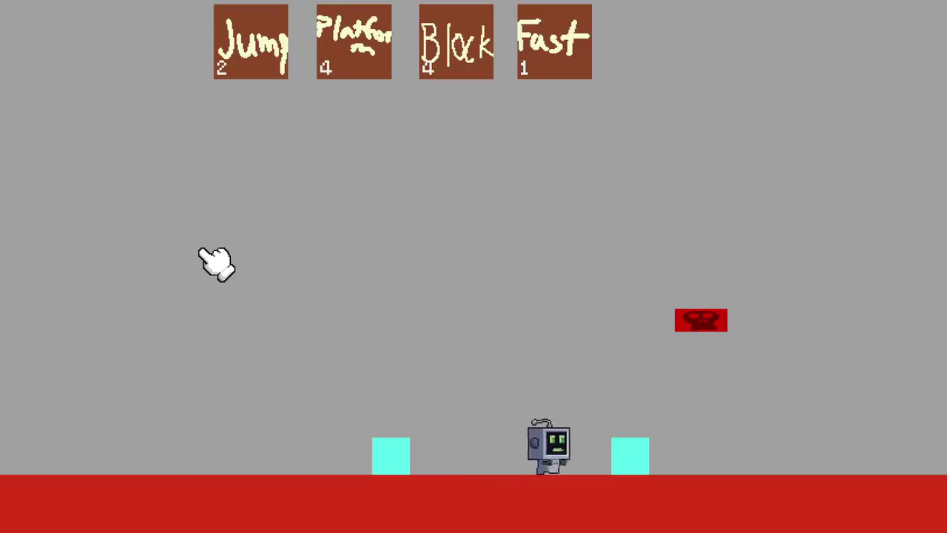
drag(251, 44, 423, 321)
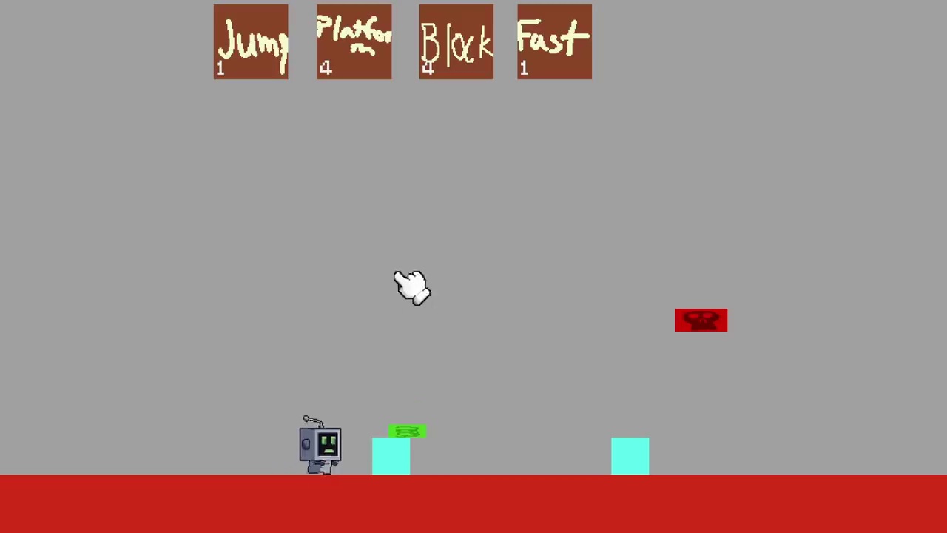
click(254, 42)
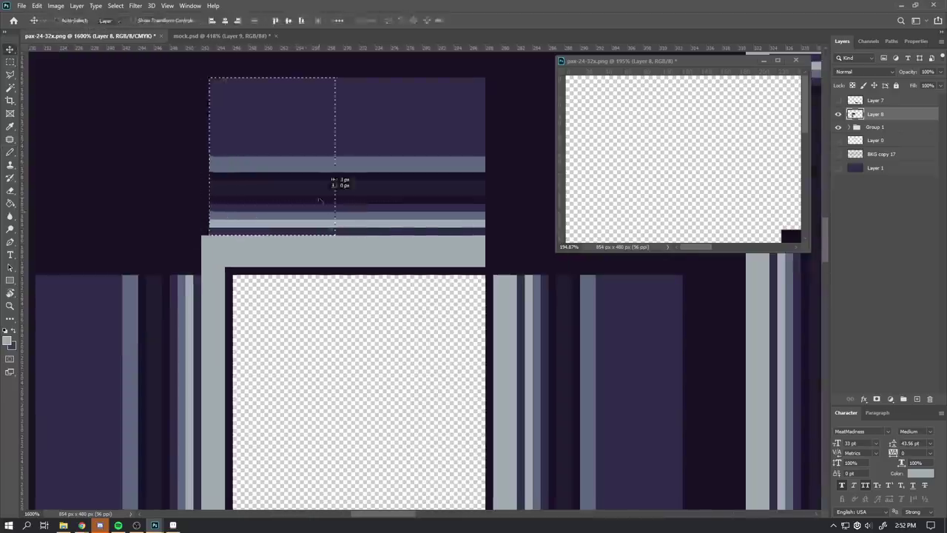
Step: Commit the moved dark circle and set it into the hanging bar's mount
alt+scroll(342, 205, down, 1)
scroll(281, 190, up, 2)
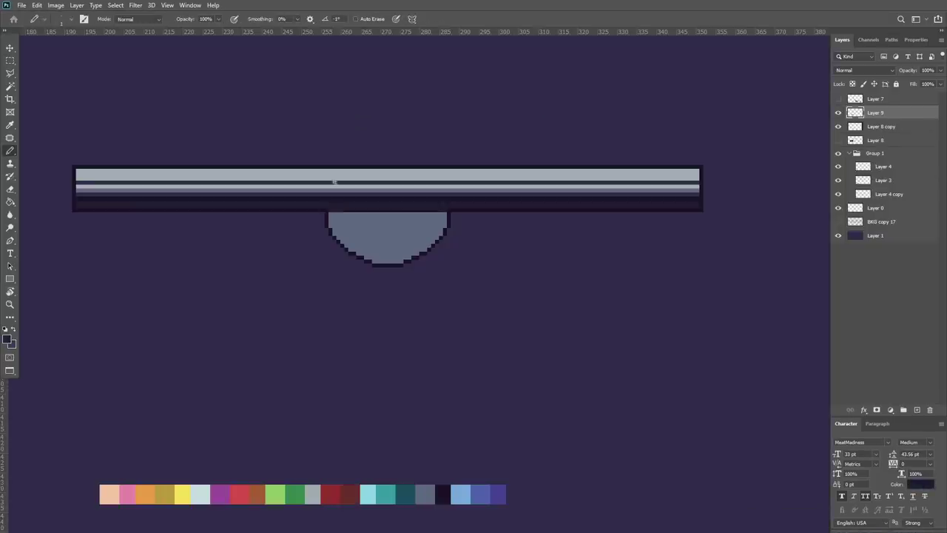
key(alt+BackSpace)
key(ctrl+d)
key(v)
drag(344, 148, 345, 238)
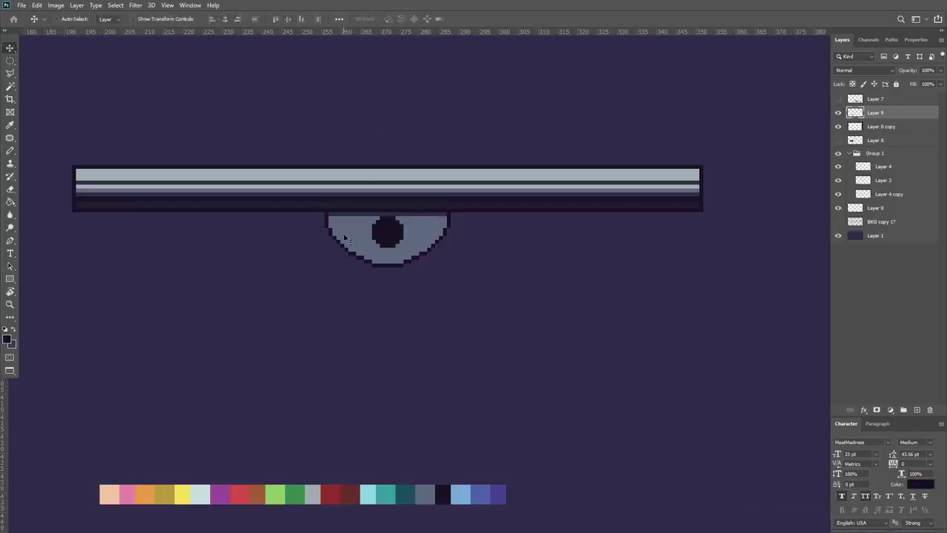
Step: Duplicate the spring pad onto a new layer with Ctrl+J
alt+scroll(328, 218, up, 4)
alt+scroll(373, 250, down, 6)
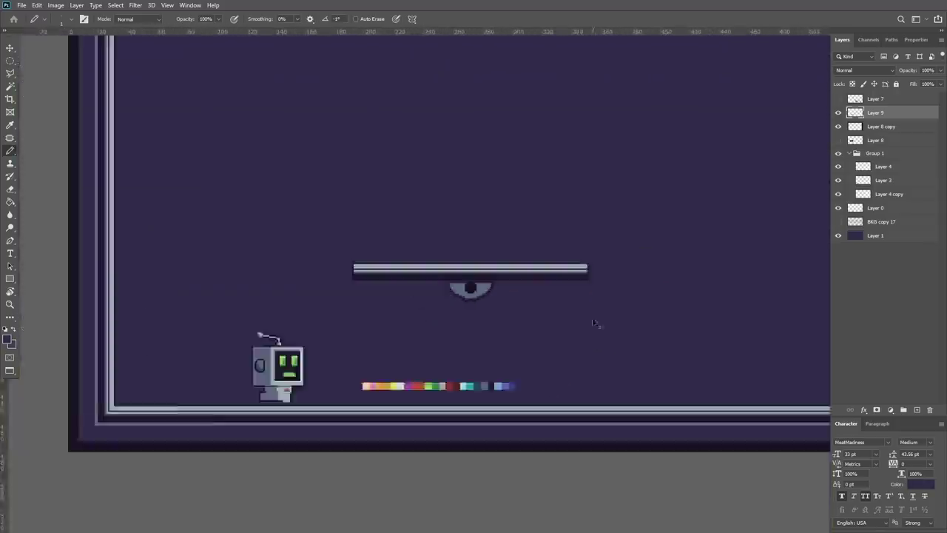
alt+scroll(459, 316, up, 4)
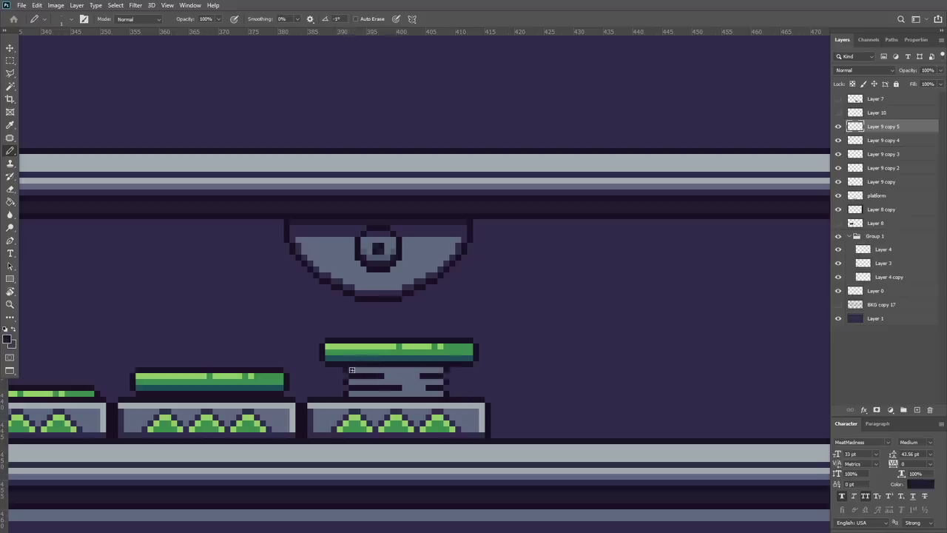
alt+scroll(353, 392, down, 3)
alt+scroll(353, 393, up, 3)
key(ctrl+j)
key(v)
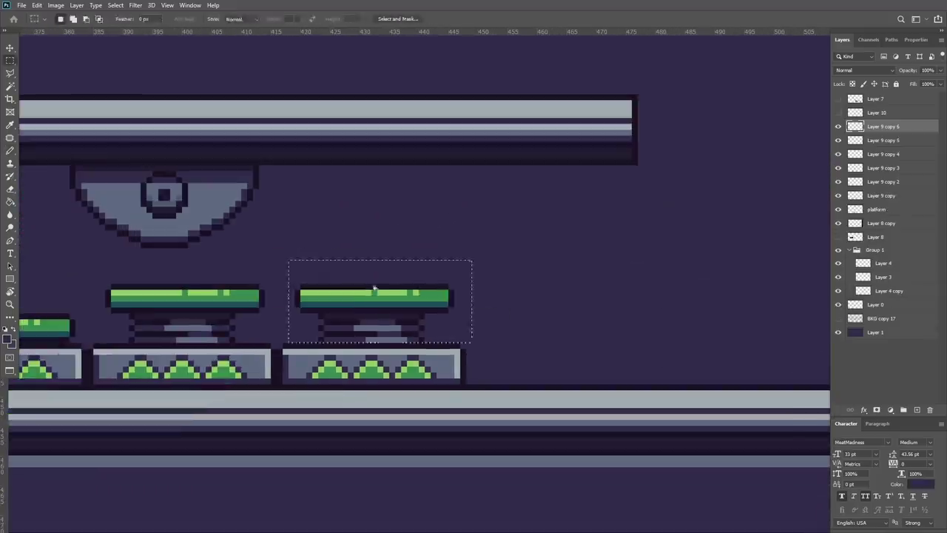
key(ctrl+d)
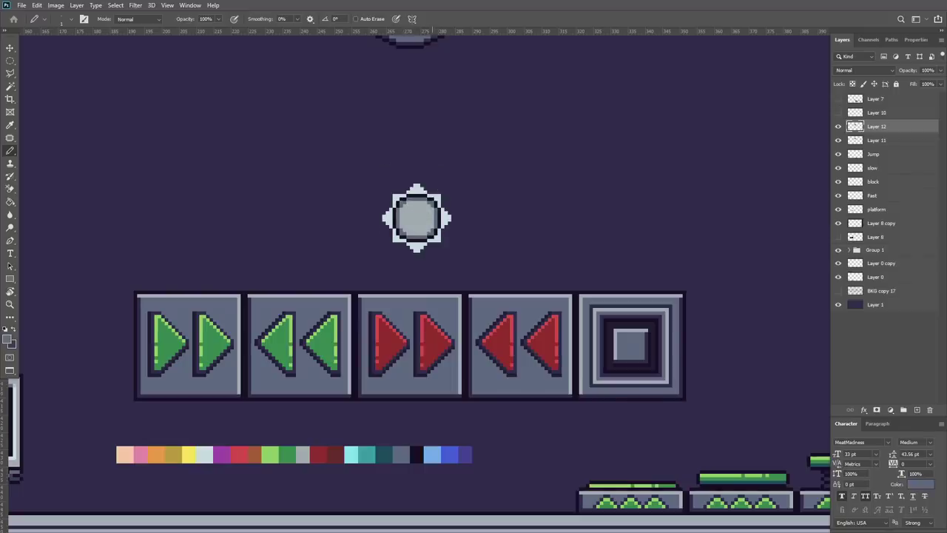
Step: Narrow the robot's screen face into a side view and shift the eye to the right
alt+scroll(349, 304, up, 1)
alt+scroll(403, 259, up, 1)
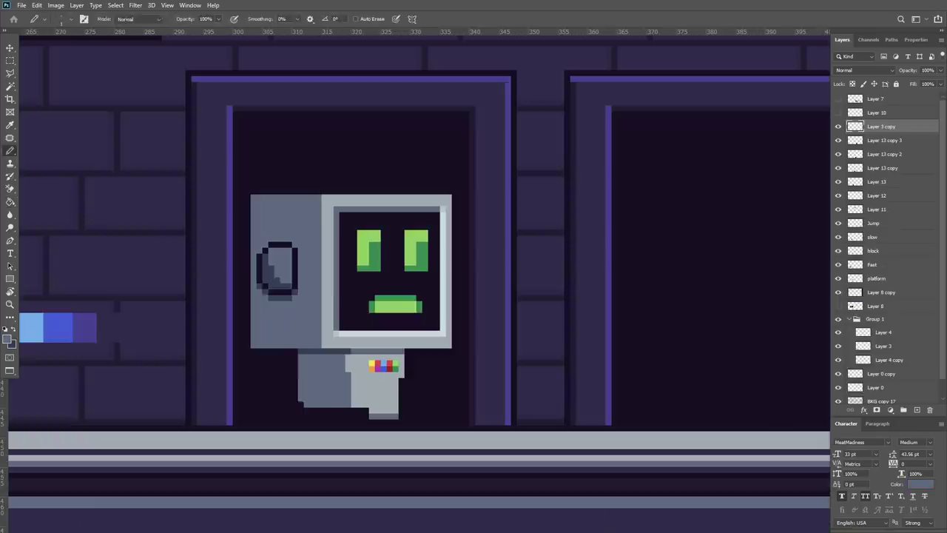
mouse_move(323, 270)
mouse_down()
mouse_move(401, 271)
mouse_move(382, 271)
mouse_up()
key(Return)
key(b)
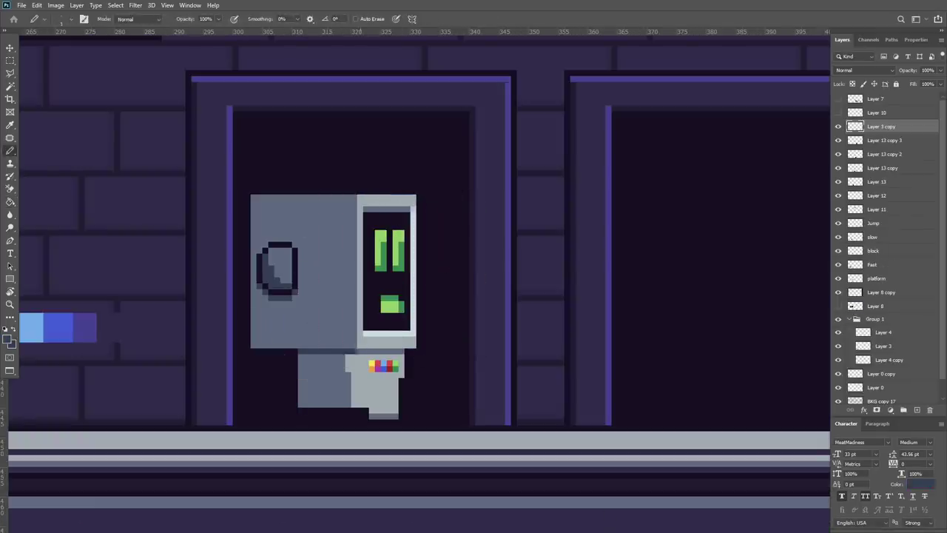
ctrl+drag(300, 271, 413, 270)
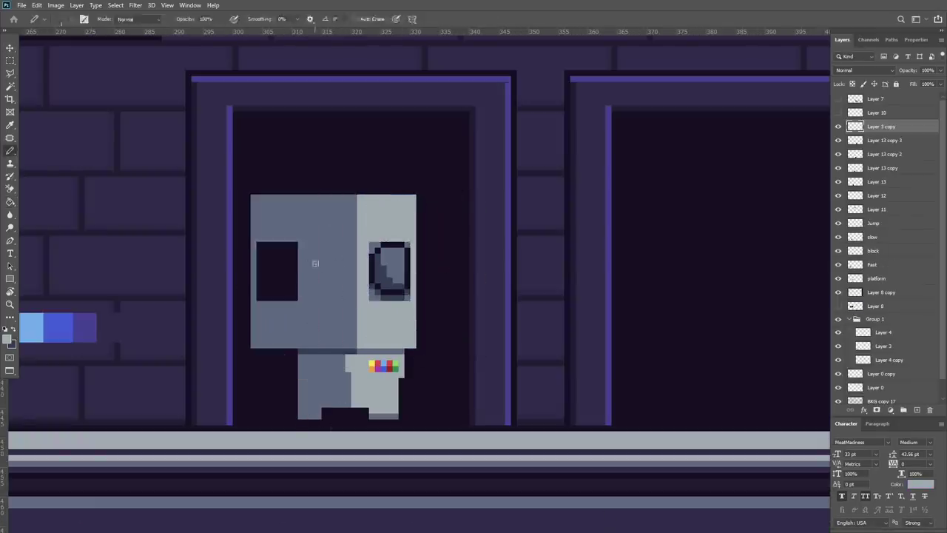
key(e)
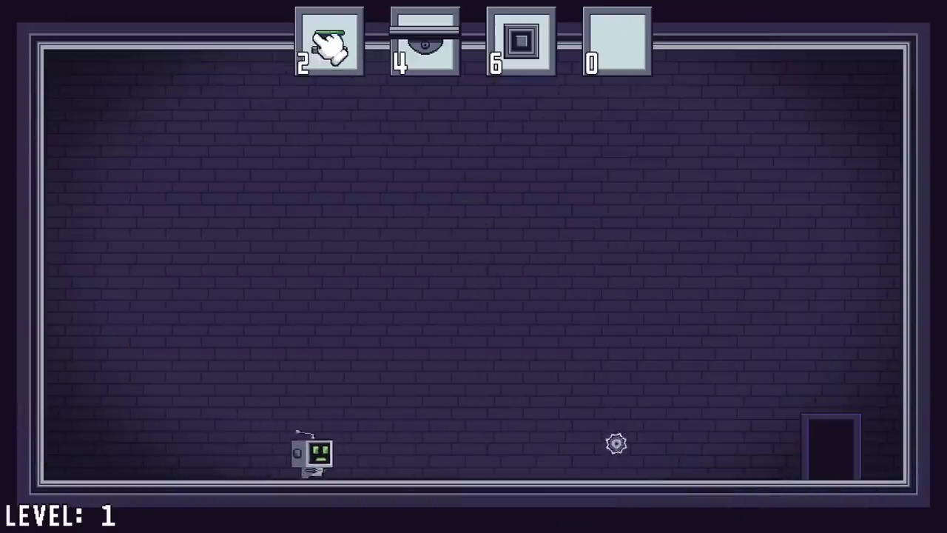
drag(328, 38, 548, 364)
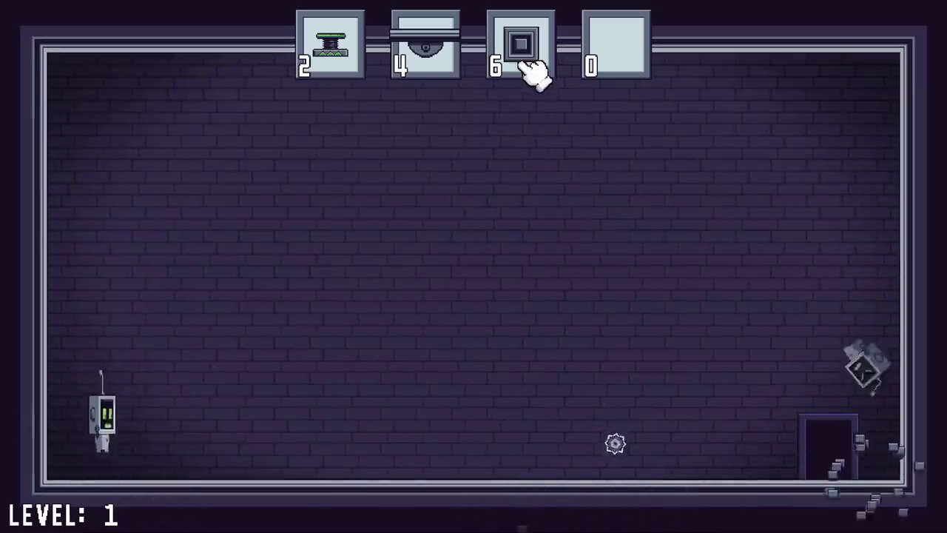
Step: Place a block, the saw bar above the exit, and a spring mid-room in level 1's preview
drag(527, 65, 589, 333)
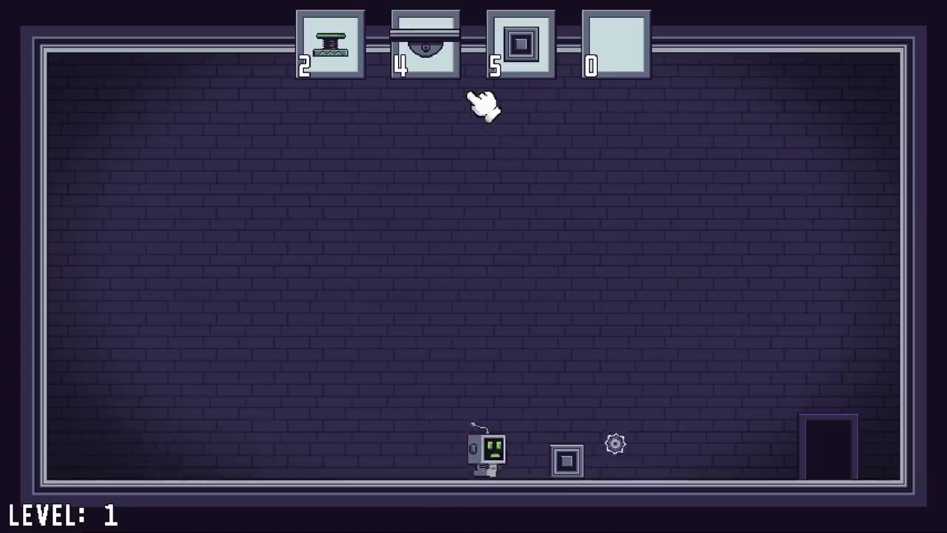
drag(428, 46, 816, 425)
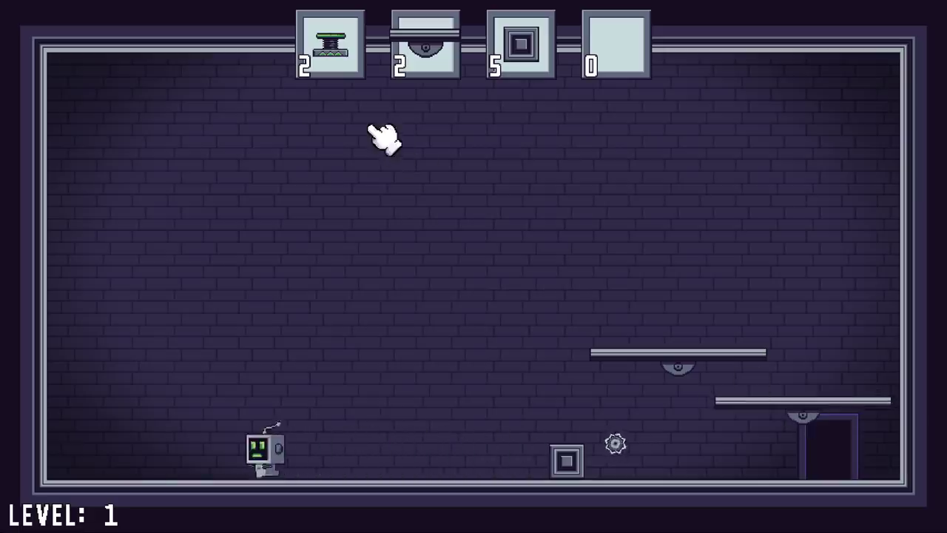
drag(330, 45, 735, 388)
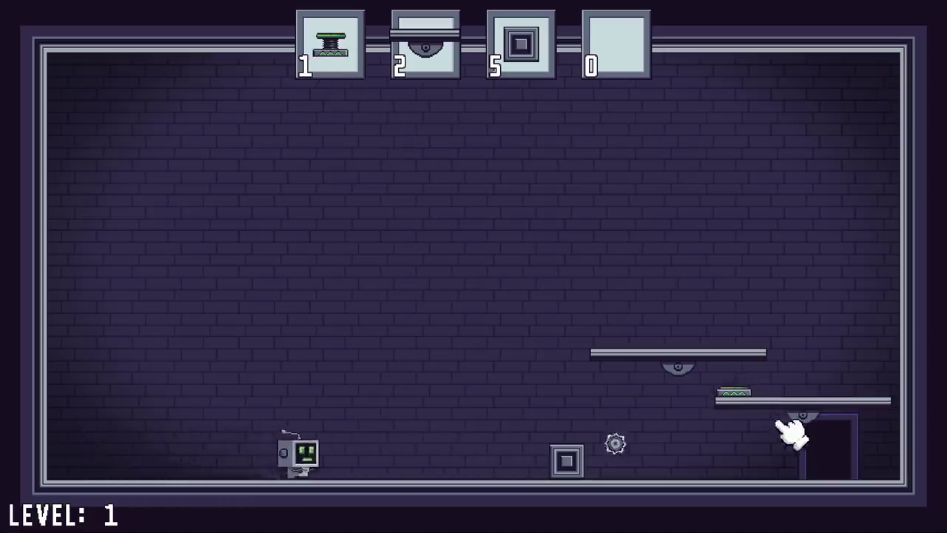
click(568, 459)
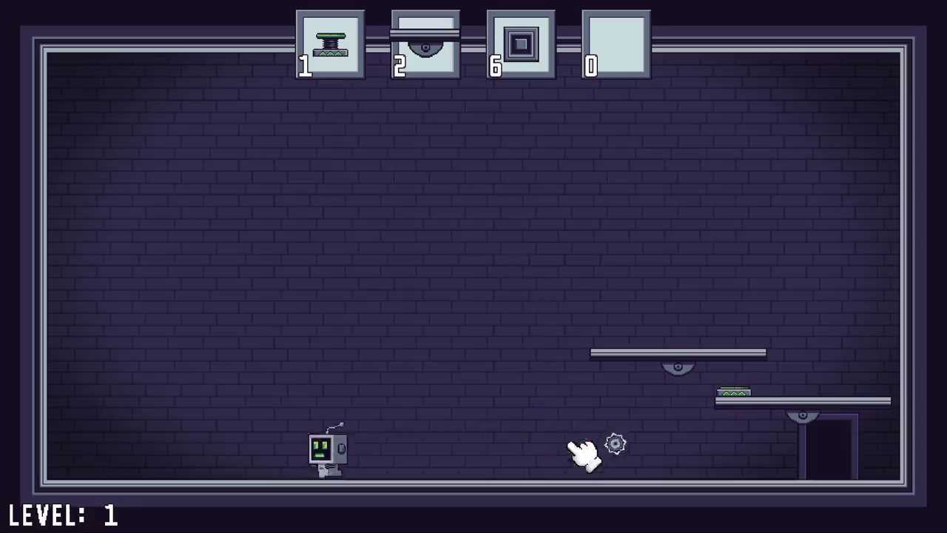
drag(344, 55, 557, 443)
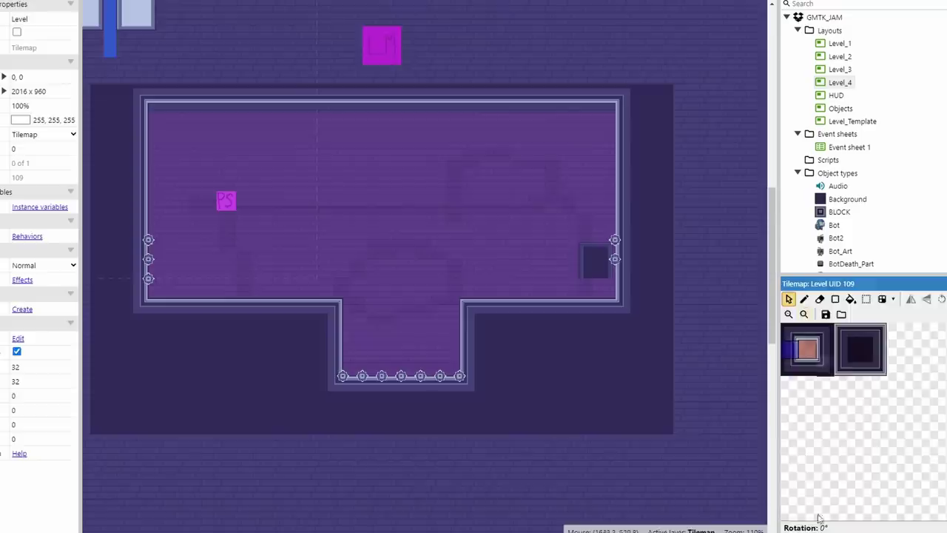
Step: Move Level_4's exit door lower and set LevelManager's FAST item count to 1
click(289, 325)
click(585, 333)
click(382, 278)
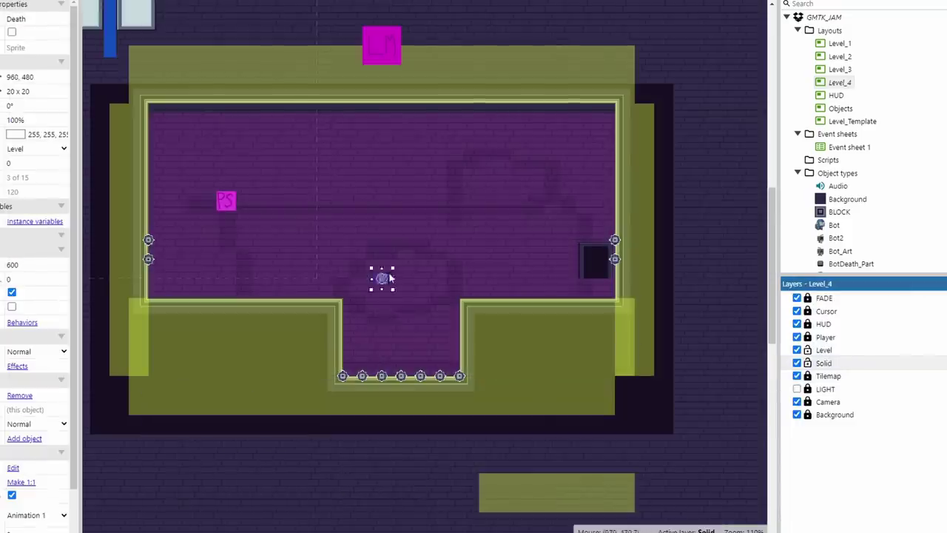
drag(596, 261, 556, 278)
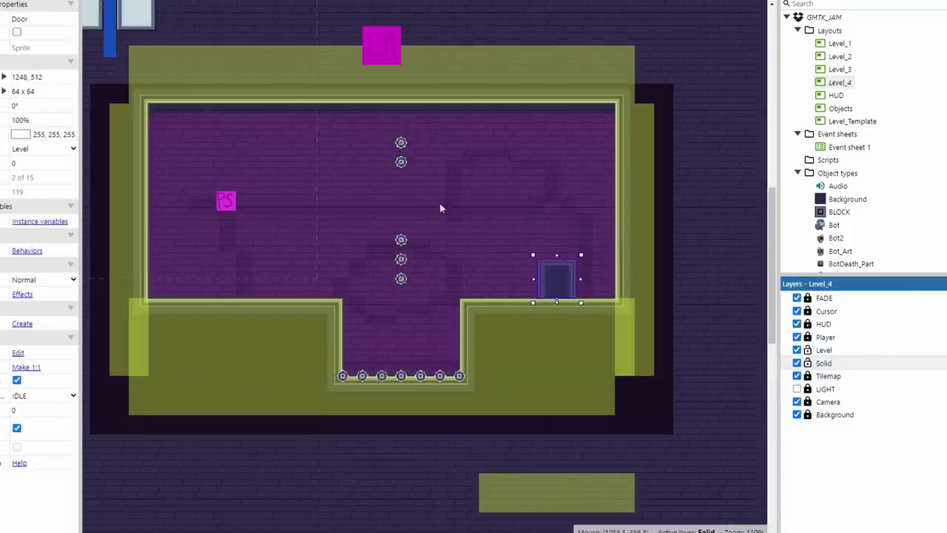
click(381, 46)
click(26, 307)
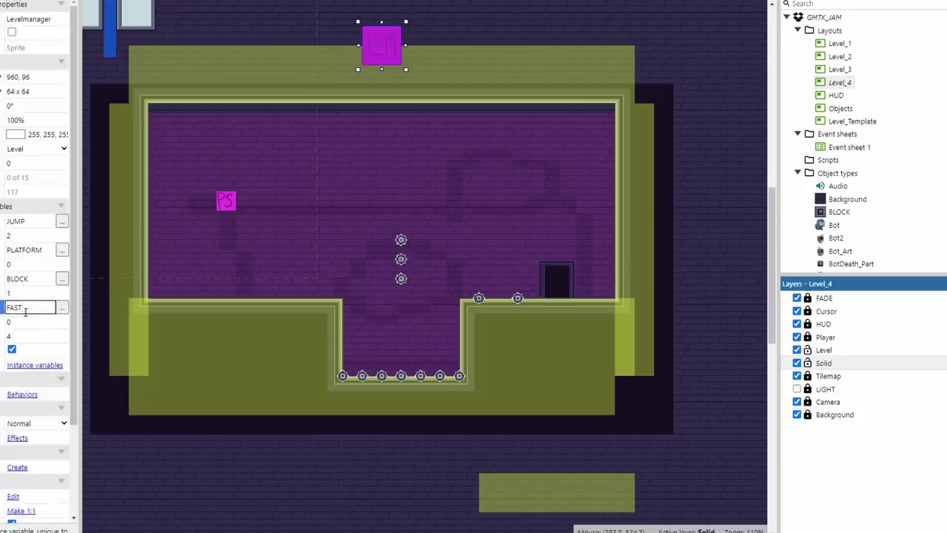
click(246, 68)
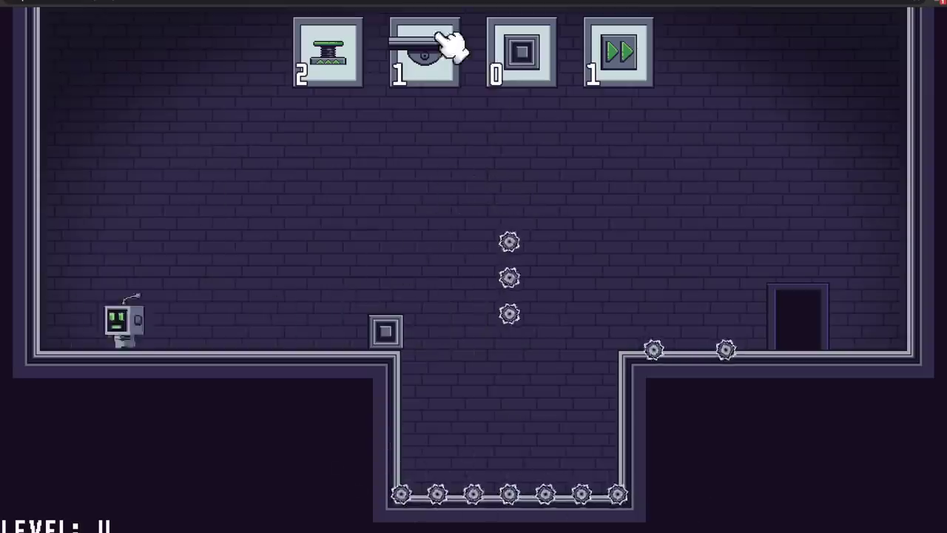
Step: Playtest Level_4, placing platforms, a spring and the speed-boost tile so the robot escapes
drag(448, 45, 510, 215)
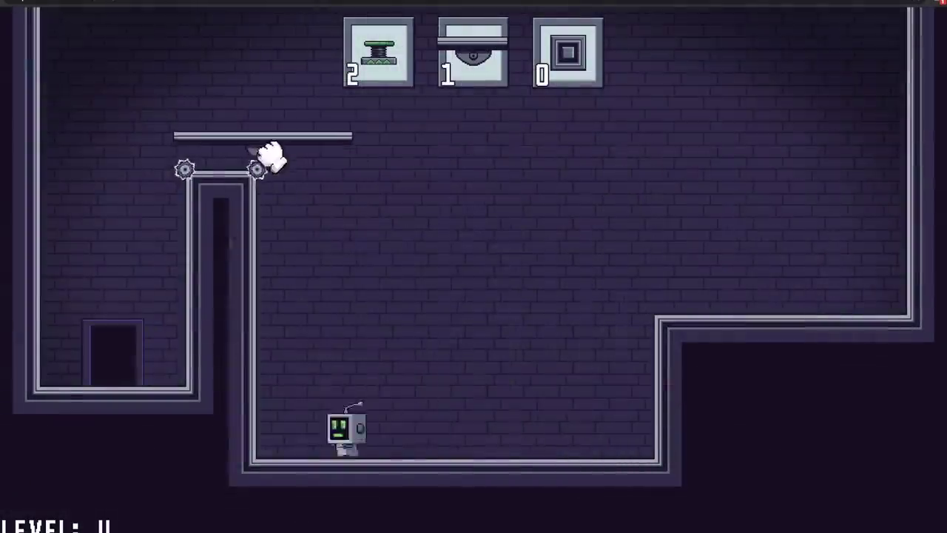
drag(381, 51, 370, 268)
drag(473, 51, 444, 274)
drag(380, 51, 528, 450)
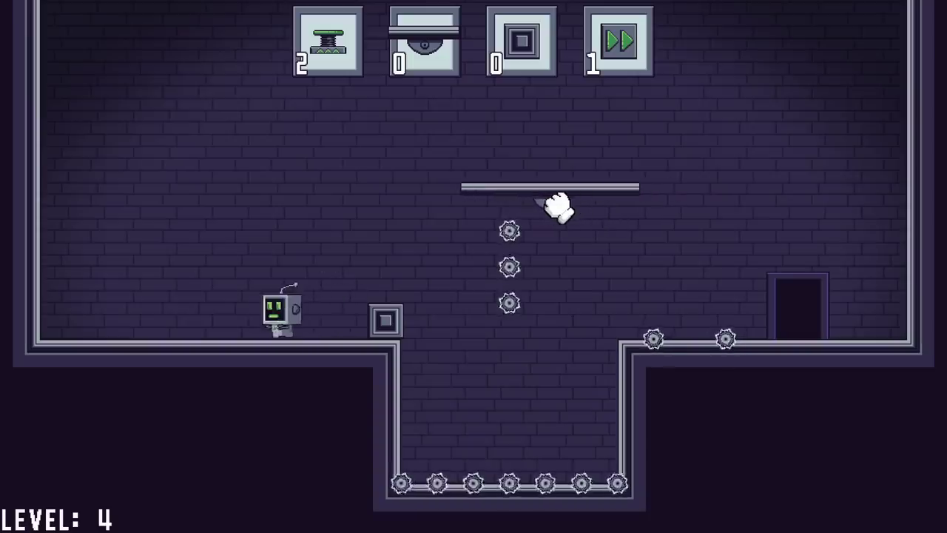
drag(509, 207, 511, 212)
drag(360, 53, 395, 307)
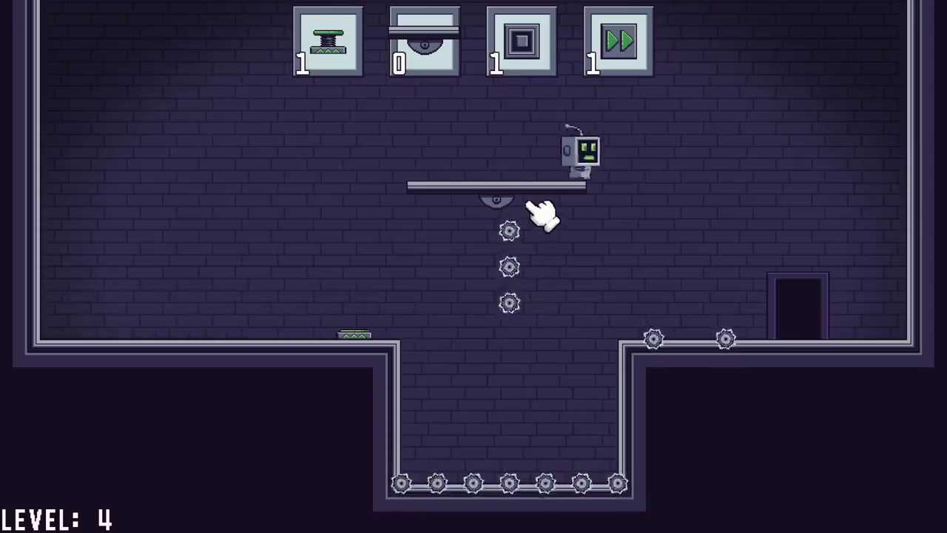
click(497, 189)
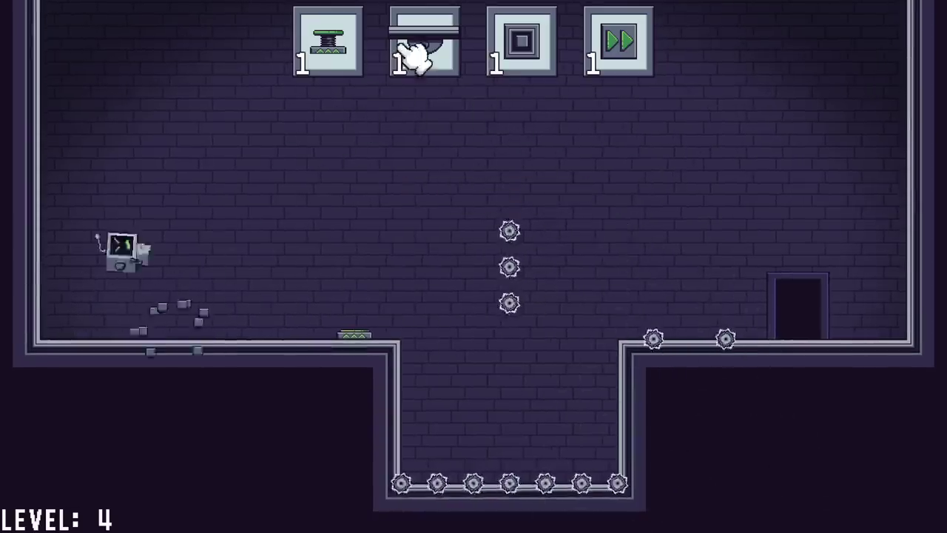
drag(418, 56, 632, 185)
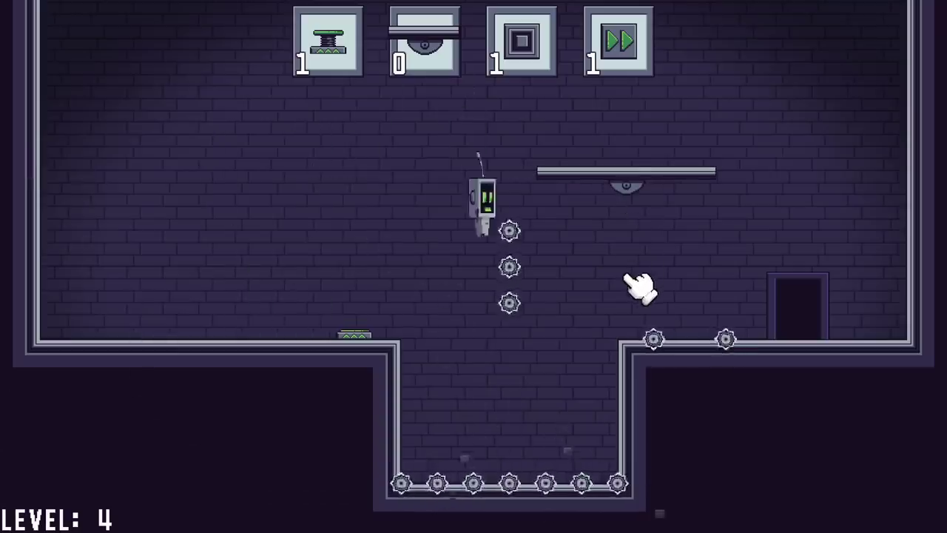
drag(577, 68, 263, 319)
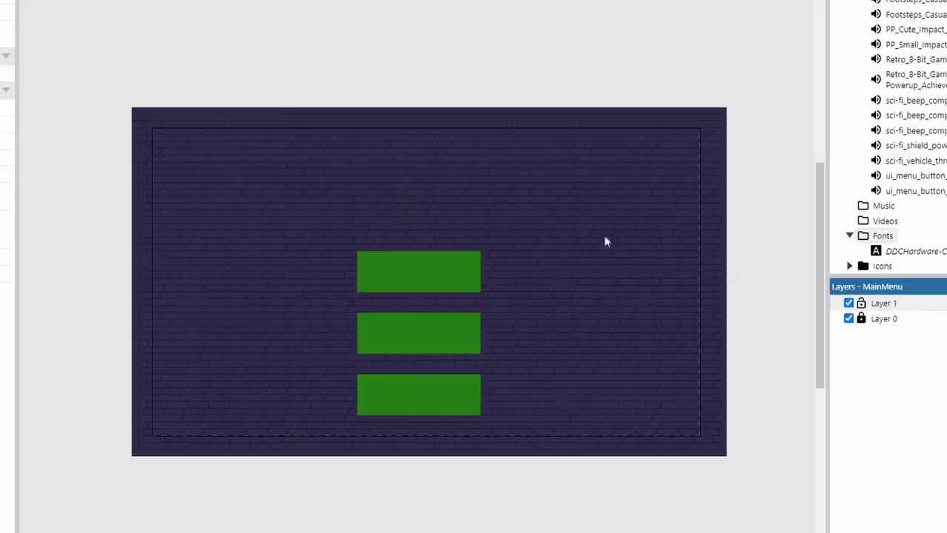
Step: Insert a Text object sized over the top green button, then copy it for the buttons below
double_click(604, 239)
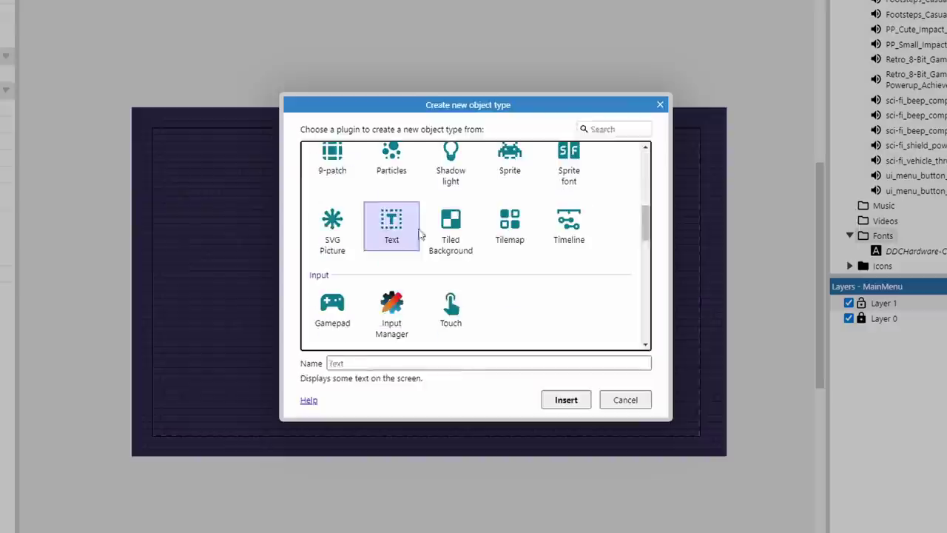
double_click(421, 236)
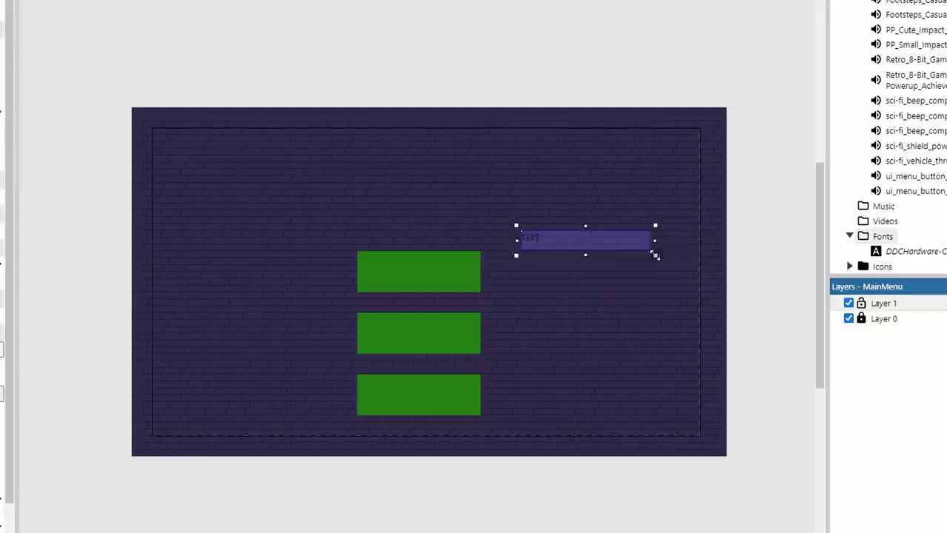
drag(655, 255, 682, 292)
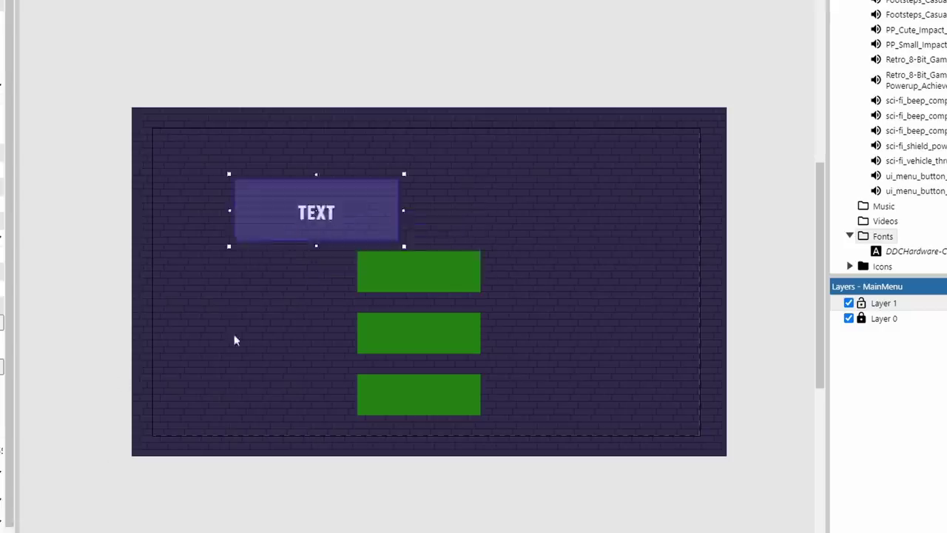
drag(316, 210, 417, 271)
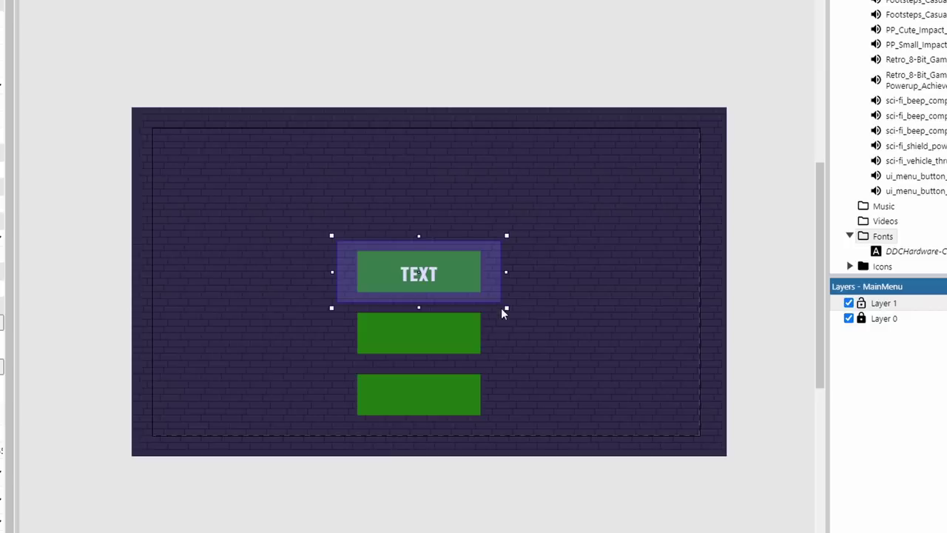
drag(503, 310, 460, 277)
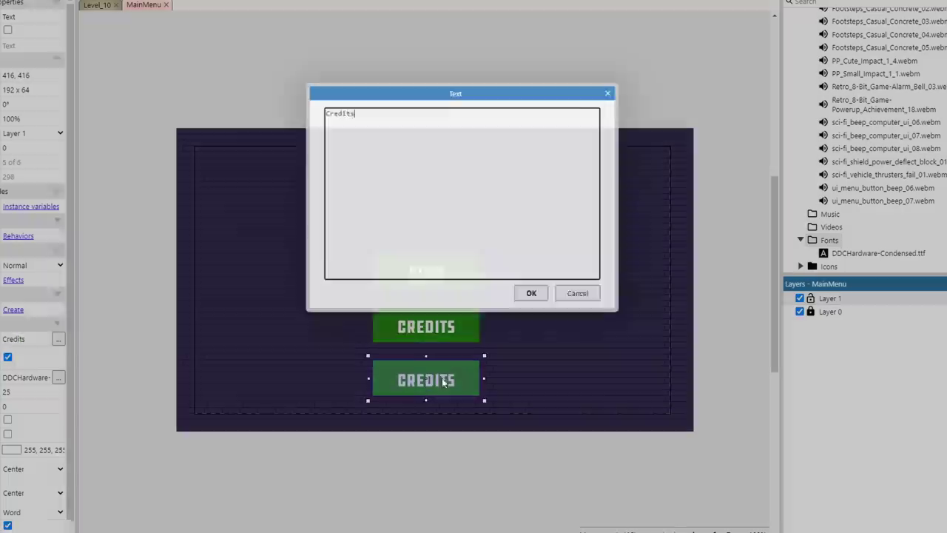
key(ctrl+a)
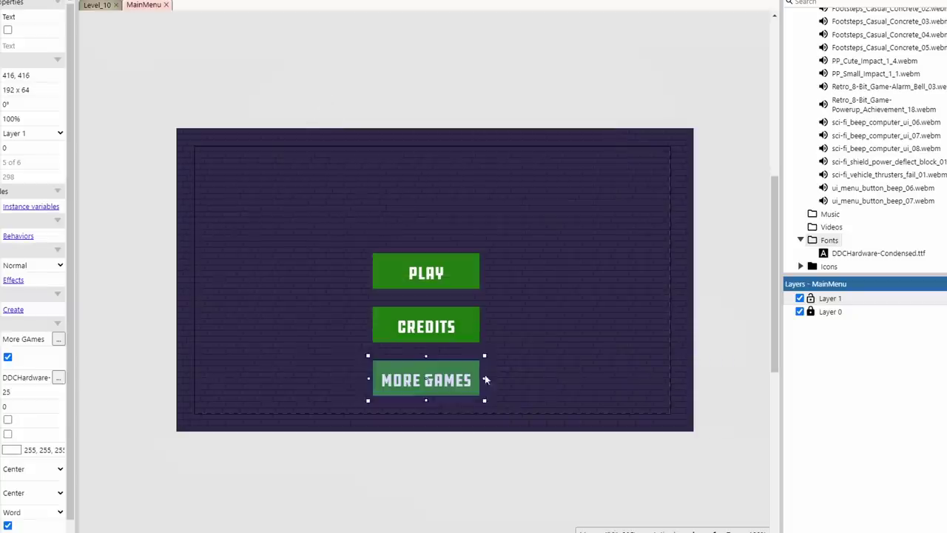
click(478, 378)
drag(477, 378, 478, 442)
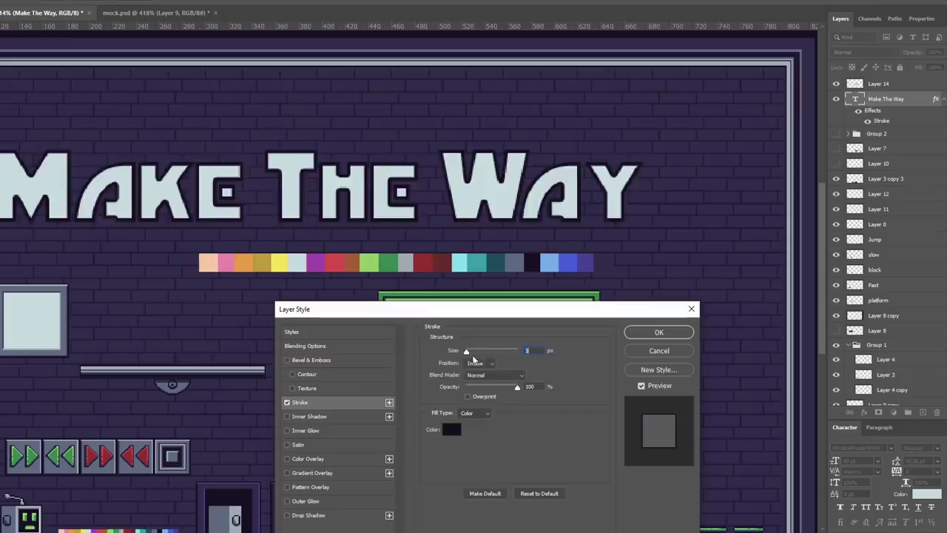
Step: Give the pale title a dark outline colour and zoom in on the MAKE letters to check it
click(454, 372)
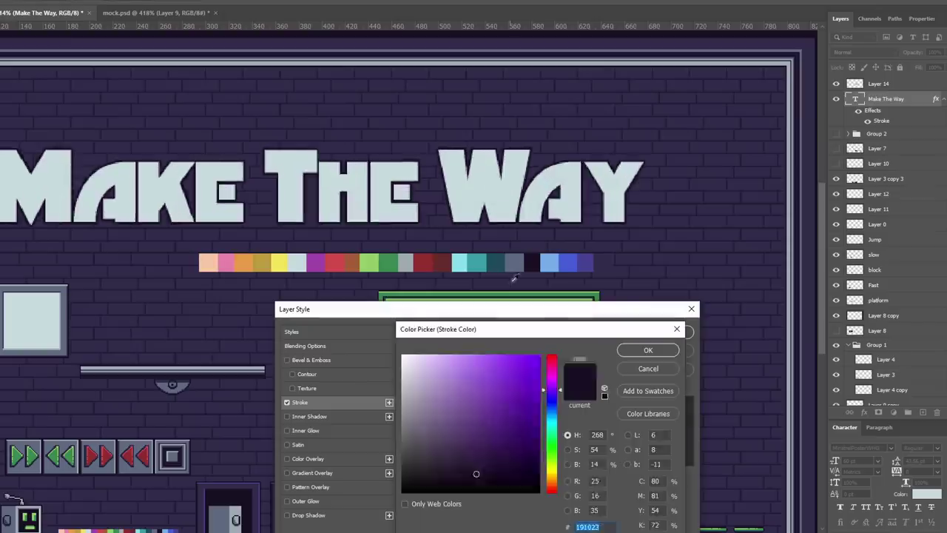
click(441, 262)
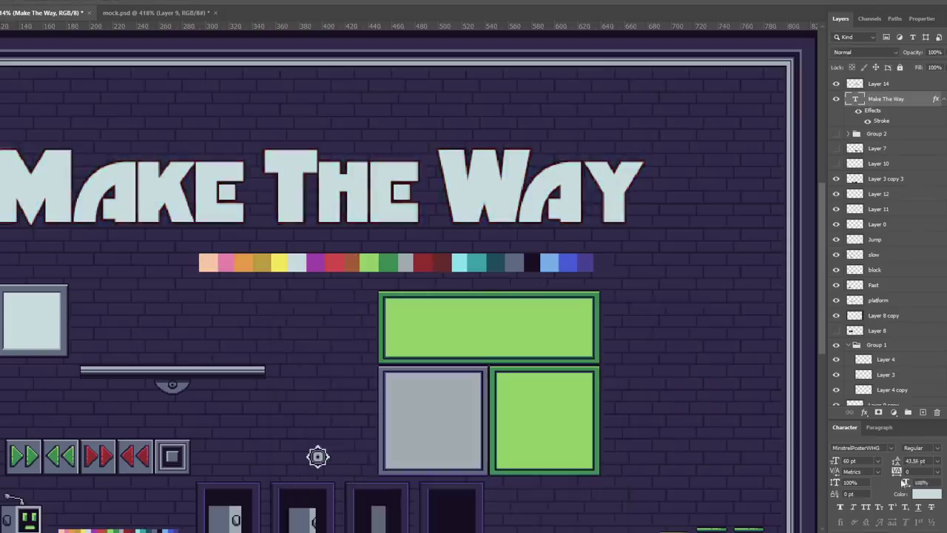
key(ctrl+plus)
alt+scroll(274, 359, up, 3)
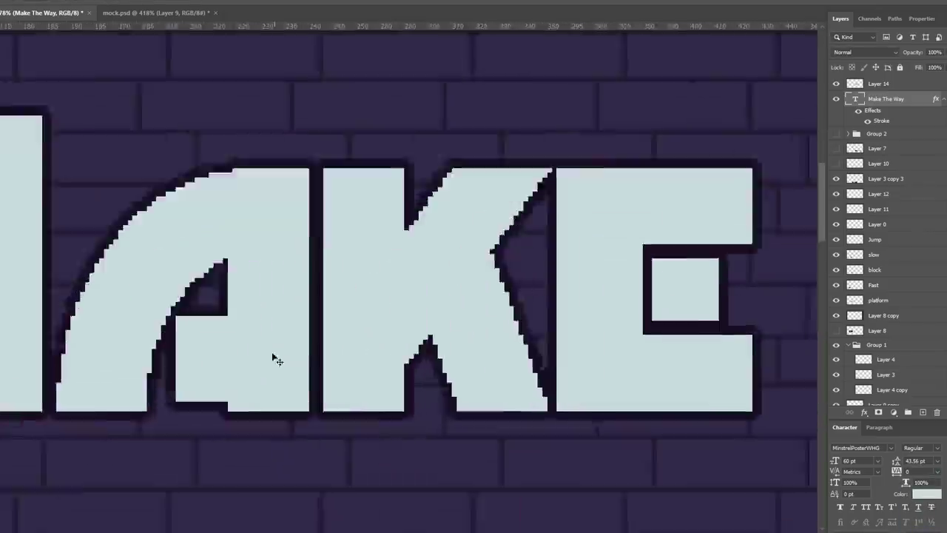
ctrl+scroll(296, 348, left, 3)
alt+scroll(326, 333, up, 3)
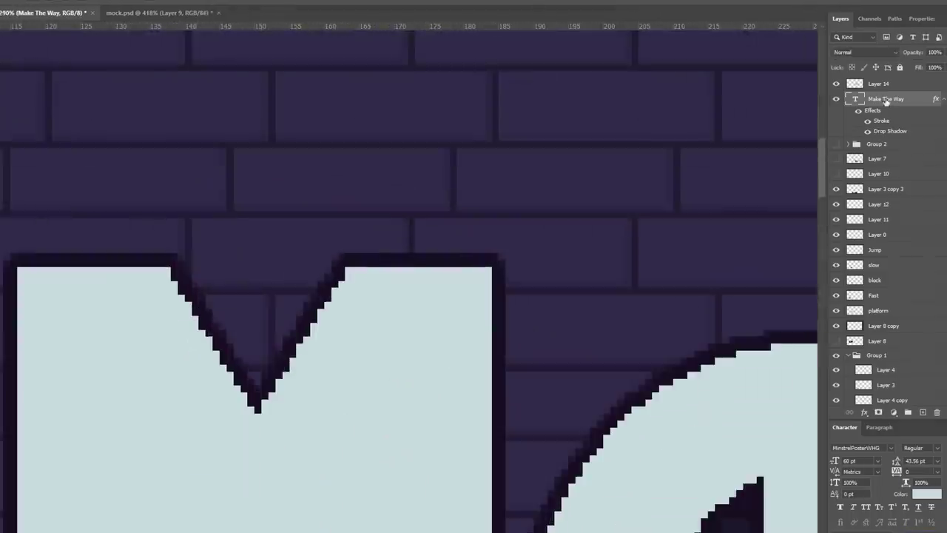
click(259, 419)
alt+scroll(298, 378, up, 3)
alt+scroll(298, 379, down, 5)
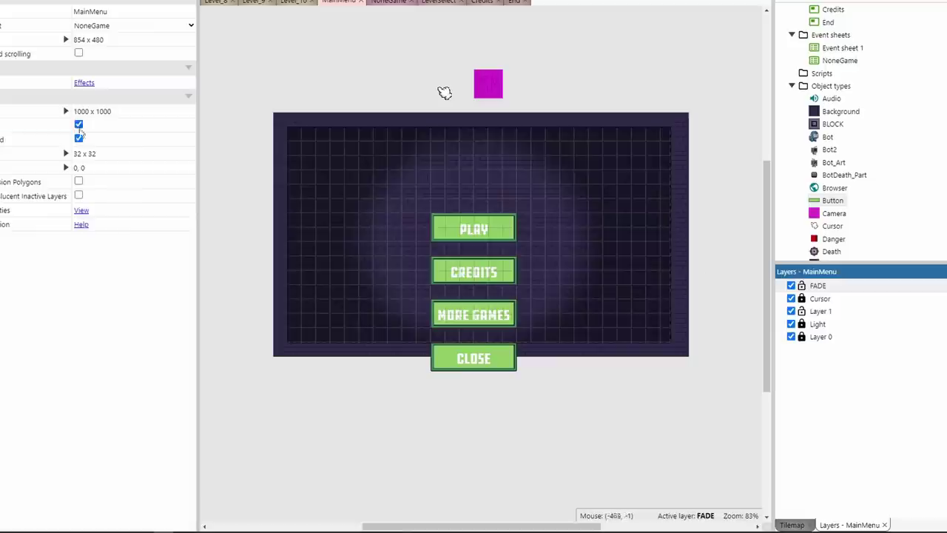
double_click(444, 92)
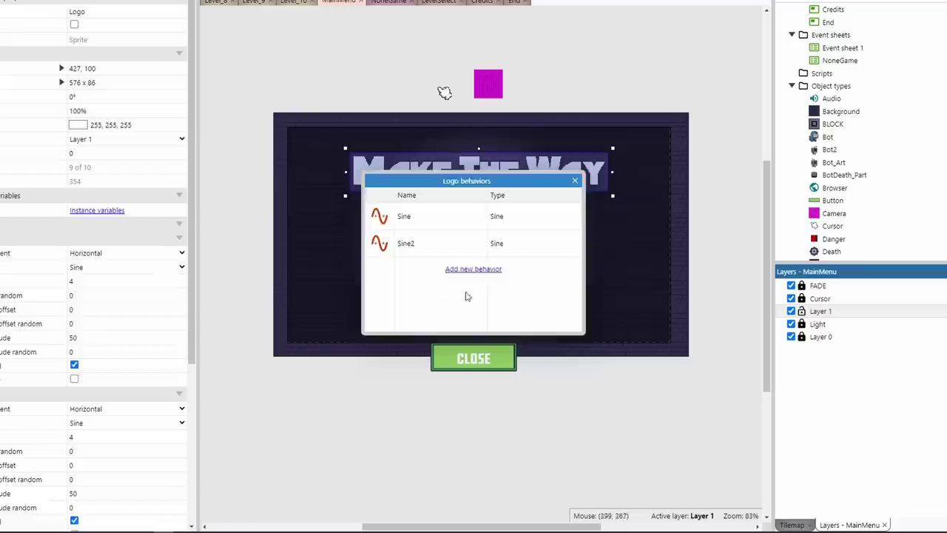
Step: Set the Logo's Sine magnitude to 5, then preview and start the game with PLAY
click(89, 337)
text(5)
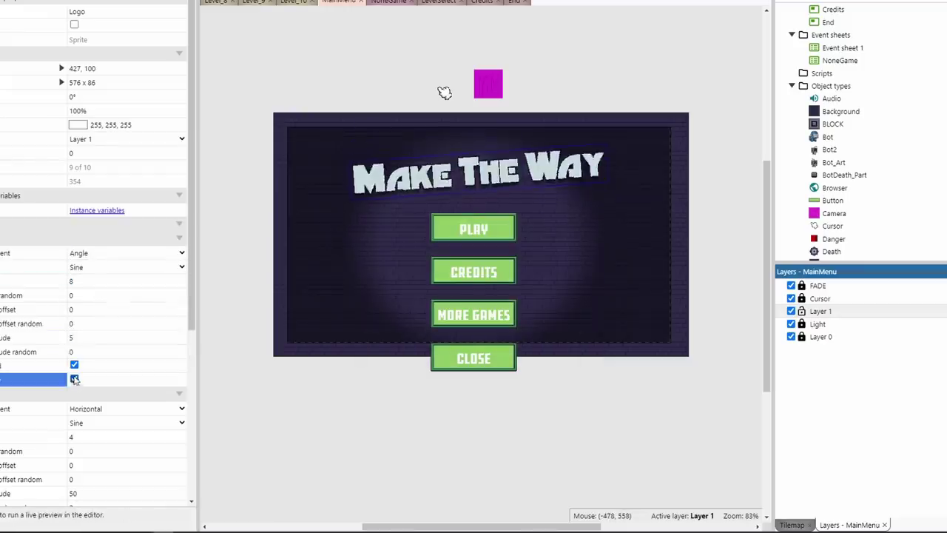
key(Return)
scroll(93, 277, down, 2)
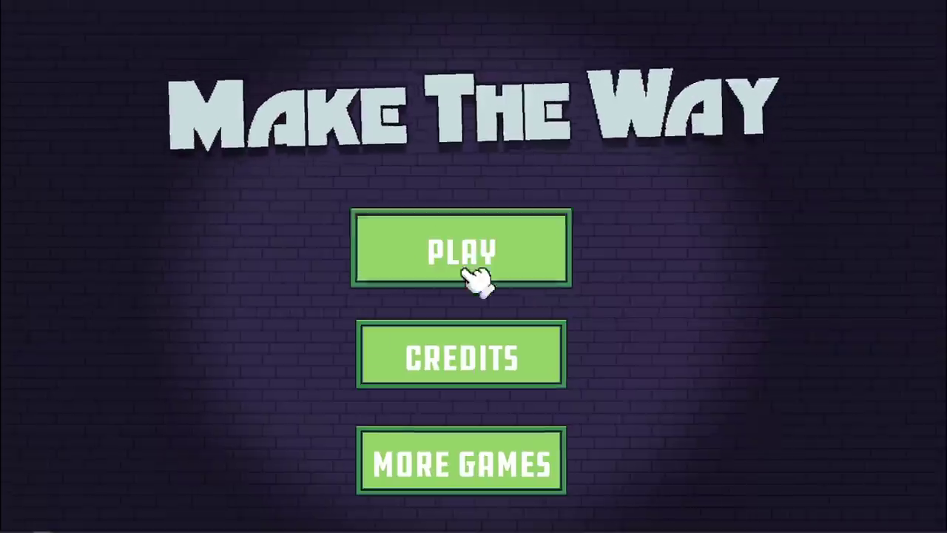
click(469, 251)
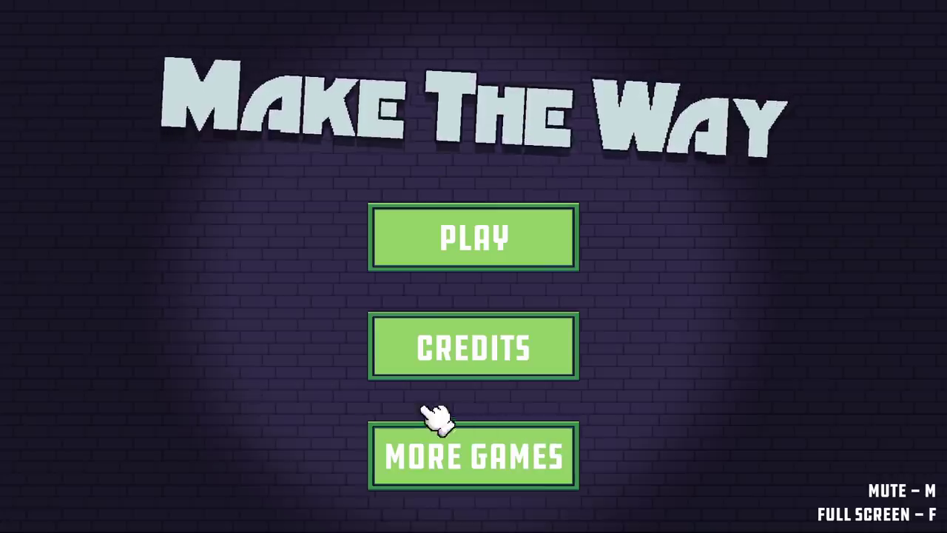
click(554, 238)
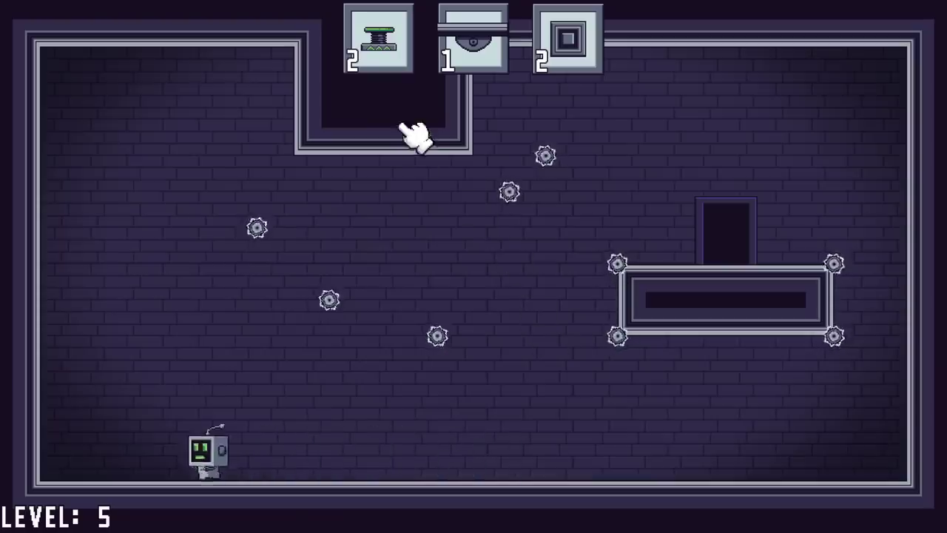
Step: Drag a platform piece into level 5 to guide the robot toward the exit
drag(506, 67, 500, 304)
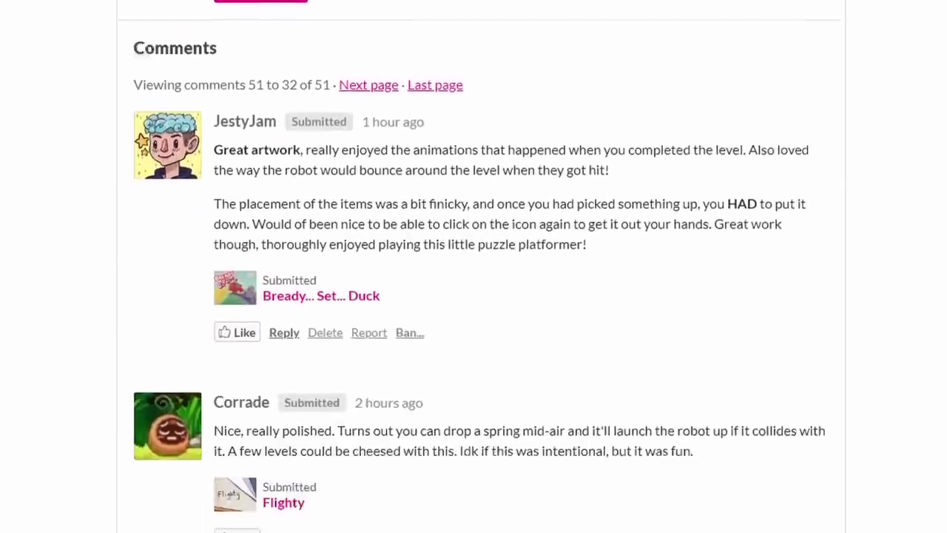
Step: Scroll down through the player comments on the itch.io jam submission page
scroll(474, 266, down, 10)
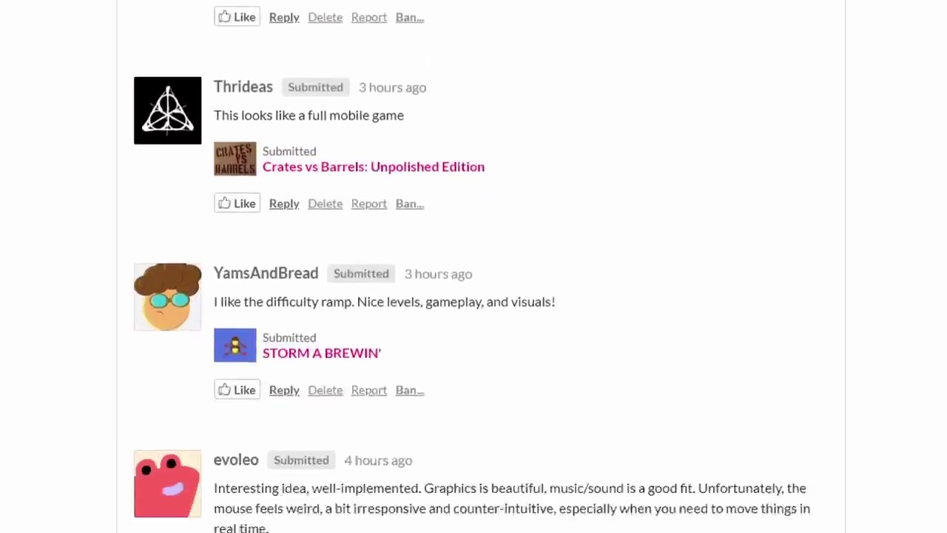
scroll(473, 266, down, 10)
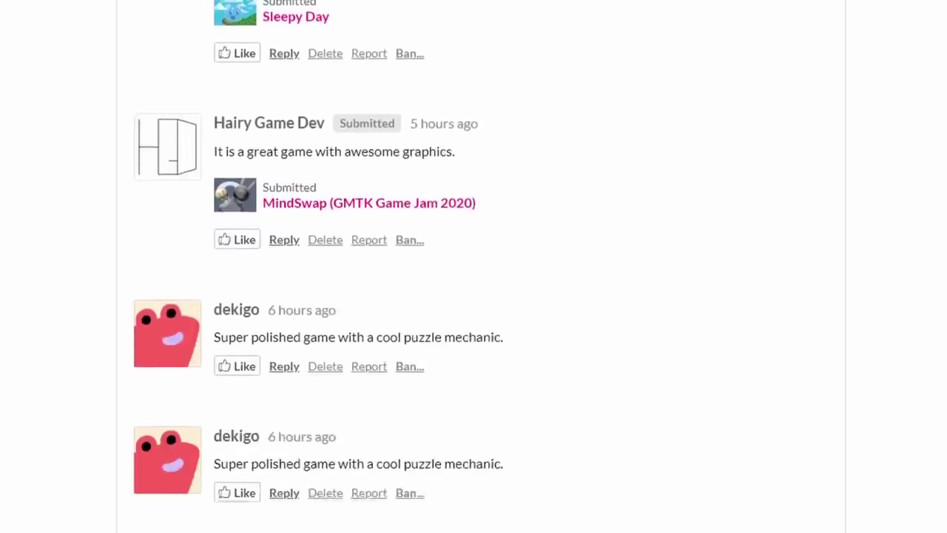
scroll(473, 266, down, 10)
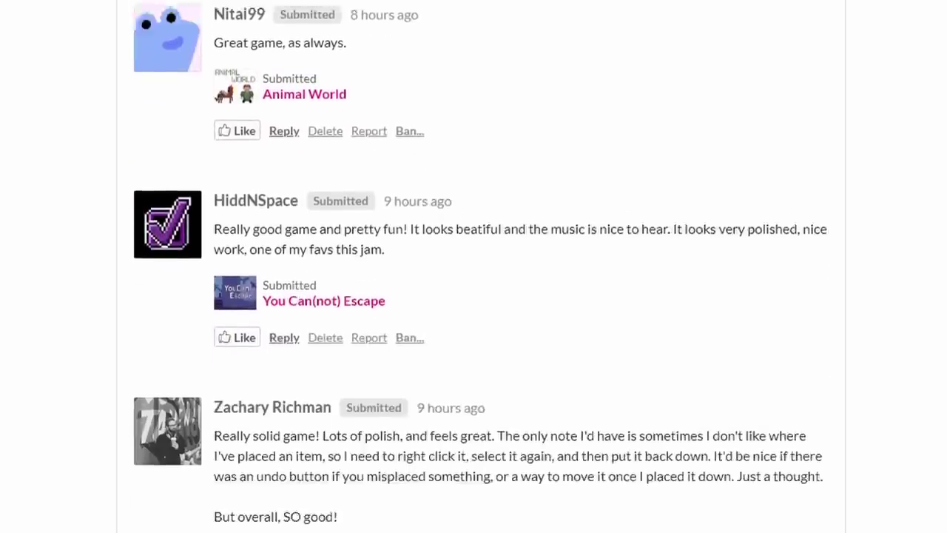
scroll(474, 267, down, 3)
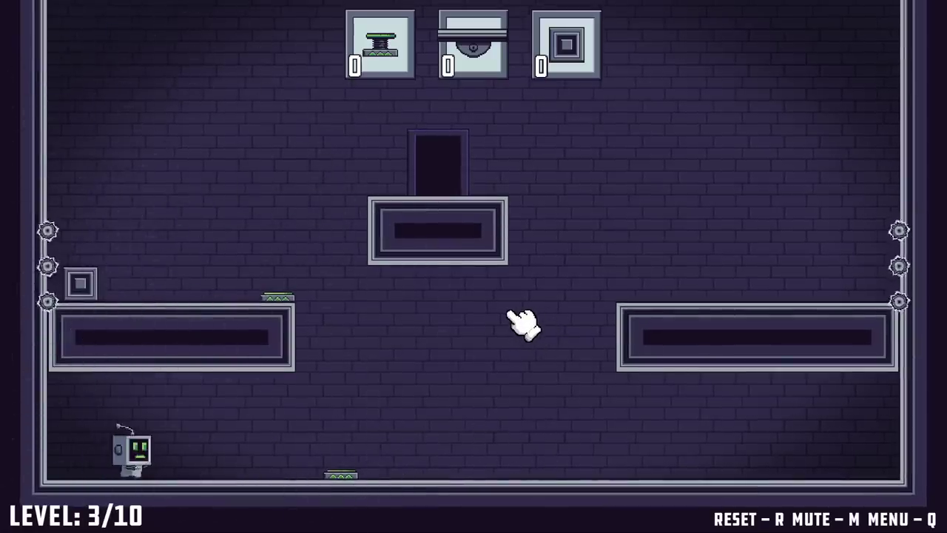
Step: Reposition the floor spring in level 3, then quit to level select and pick an earlier level
drag(354, 477, 336, 382)
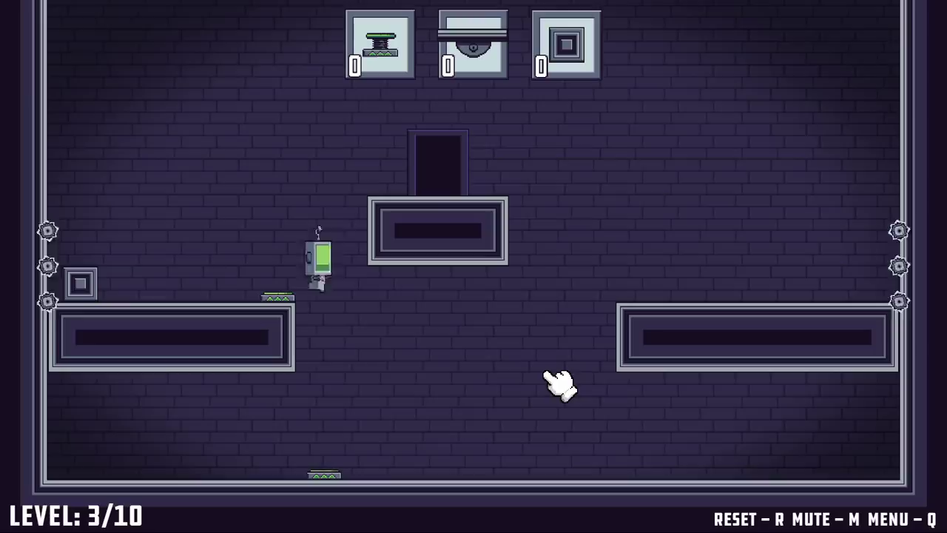
drag(355, 469, 342, 314)
key(q)
click(137, 159)
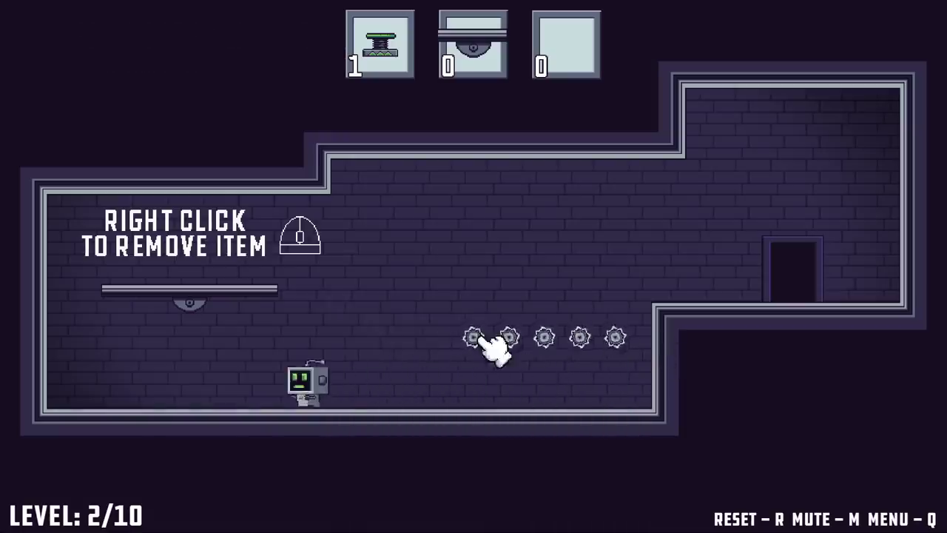
Step: Move the ceiling platform down above the row of saws to finish the level
right_click(201, 305)
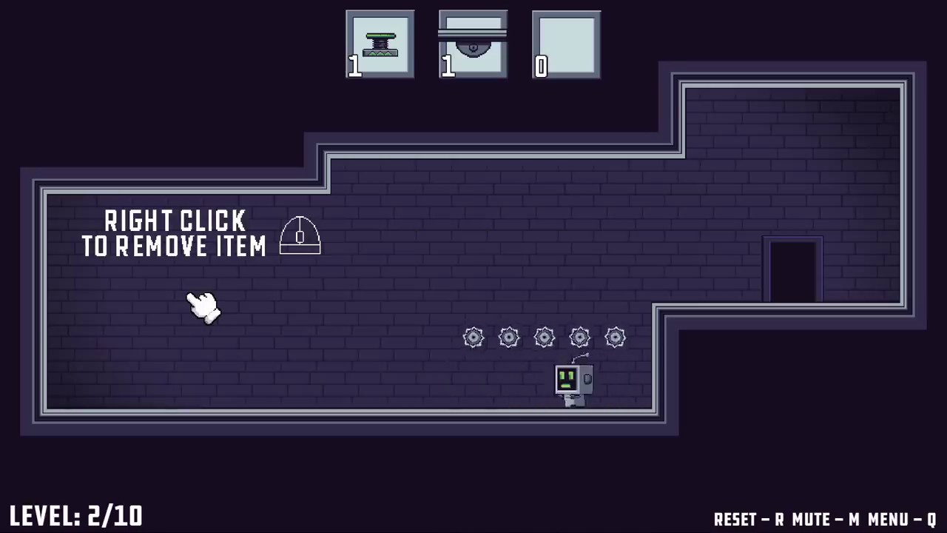
drag(488, 66, 528, 180)
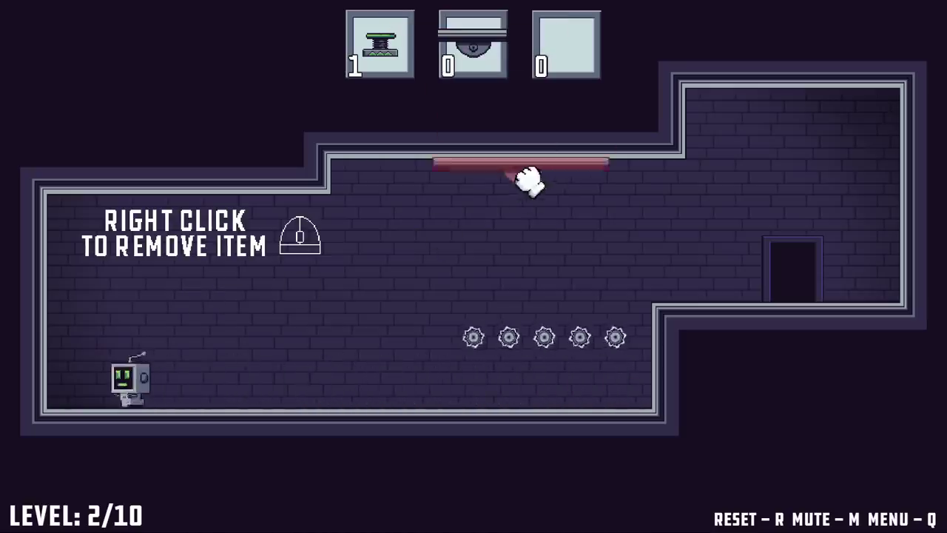
drag(528, 180, 539, 289)
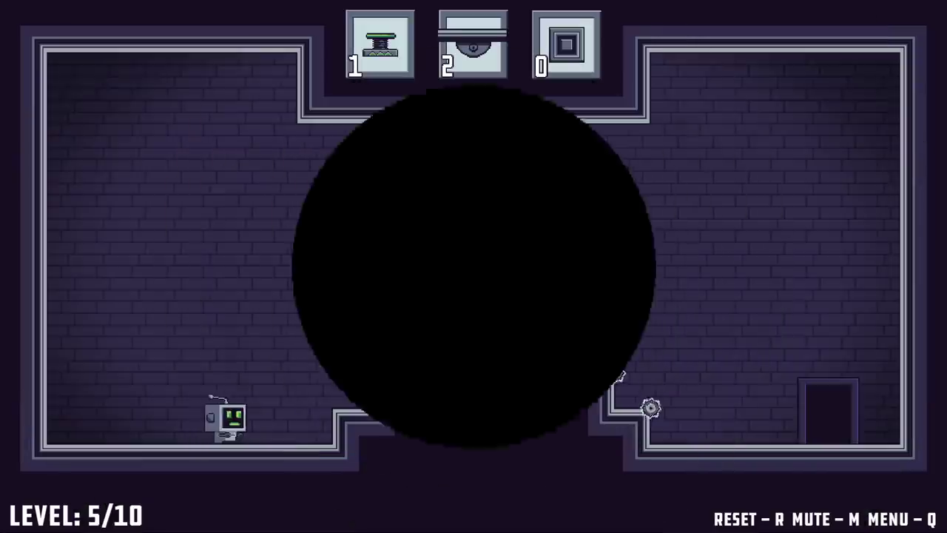
Step: Place two platforms over the saws and a spring to clear level 5
drag(481, 44, 448, 276)
drag(484, 59, 628, 289)
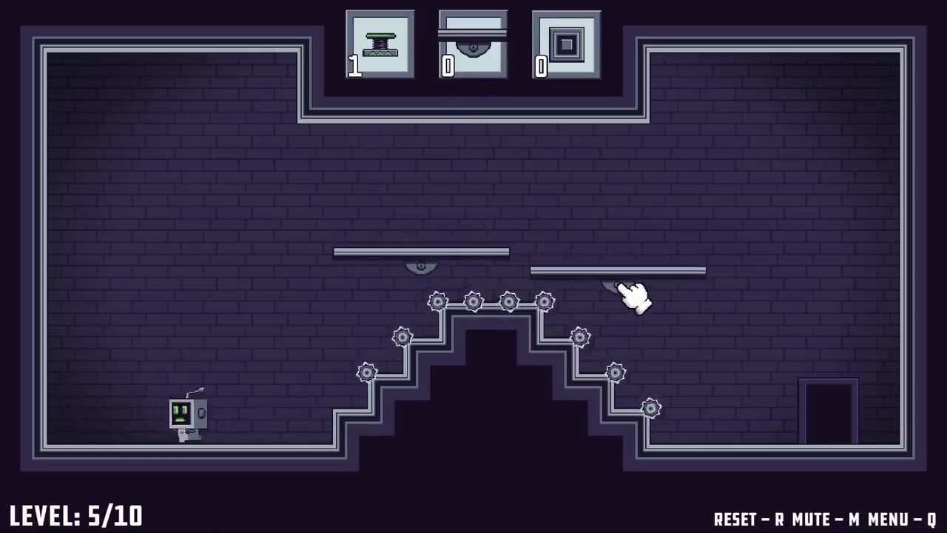
drag(379, 44, 366, 225)
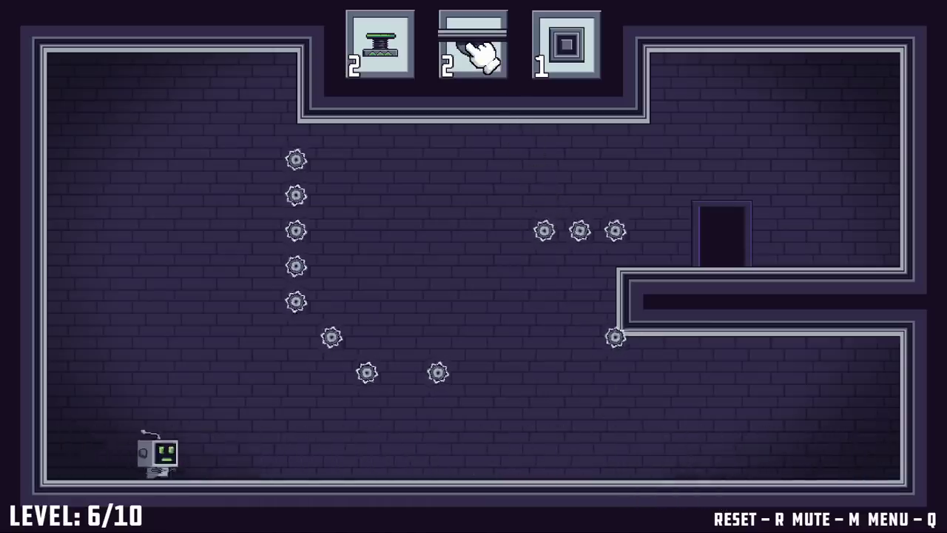
Step: Clear level 6 with two platforms, a block on the lower one, and a floor spring
drag(477, 55, 520, 243)
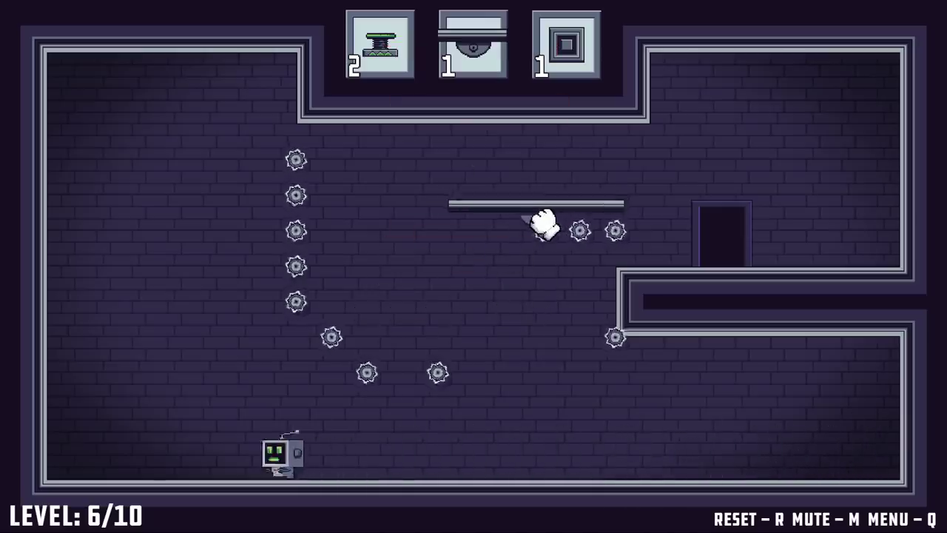
drag(473, 46, 455, 345)
drag(568, 66, 368, 287)
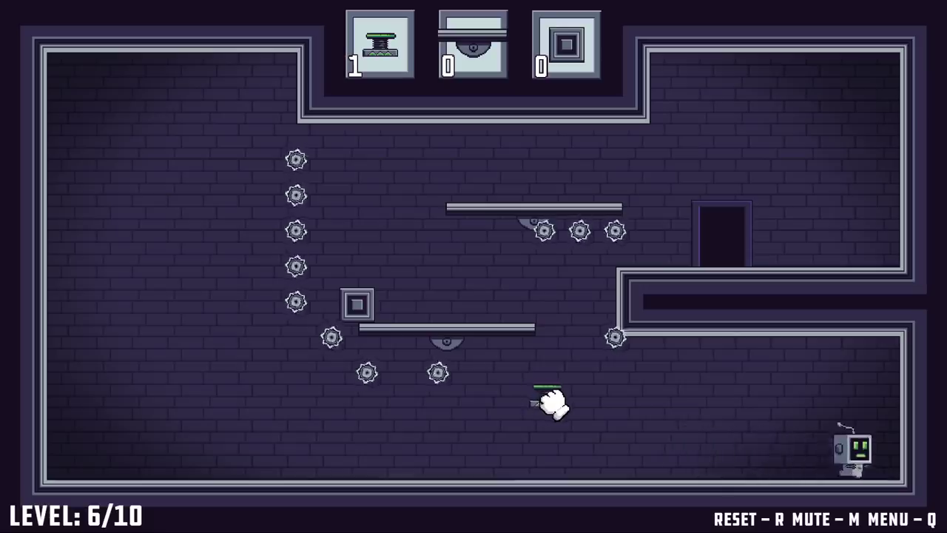
drag(521, 400, 520, 401)
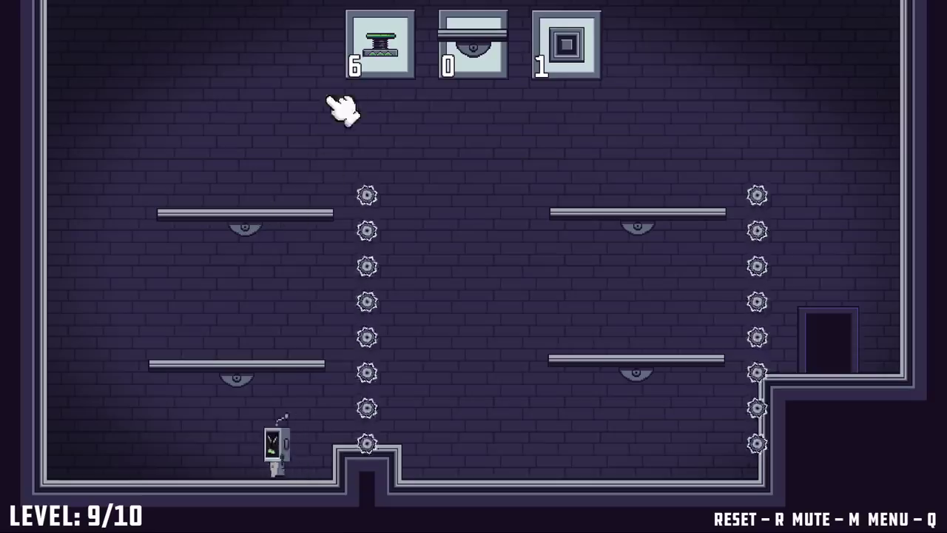
Step: Put springs on each level 9 platform, then take a spring in level 3
drag(376, 43, 351, 281)
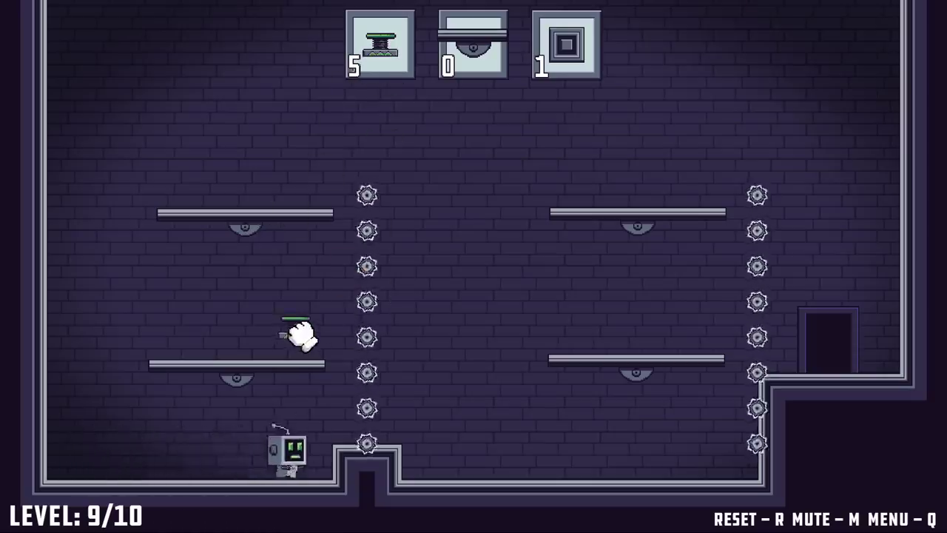
drag(387, 40, 701, 281)
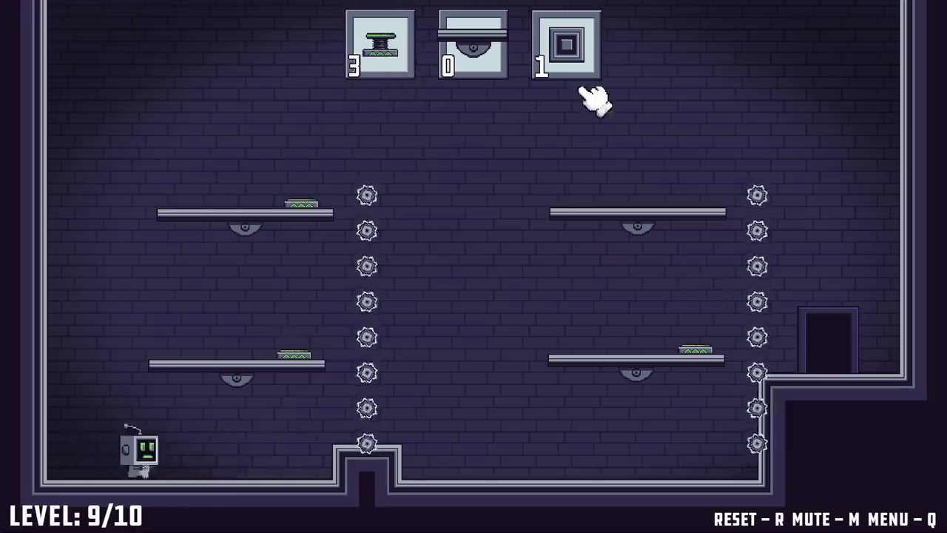
drag(385, 42, 647, 111)
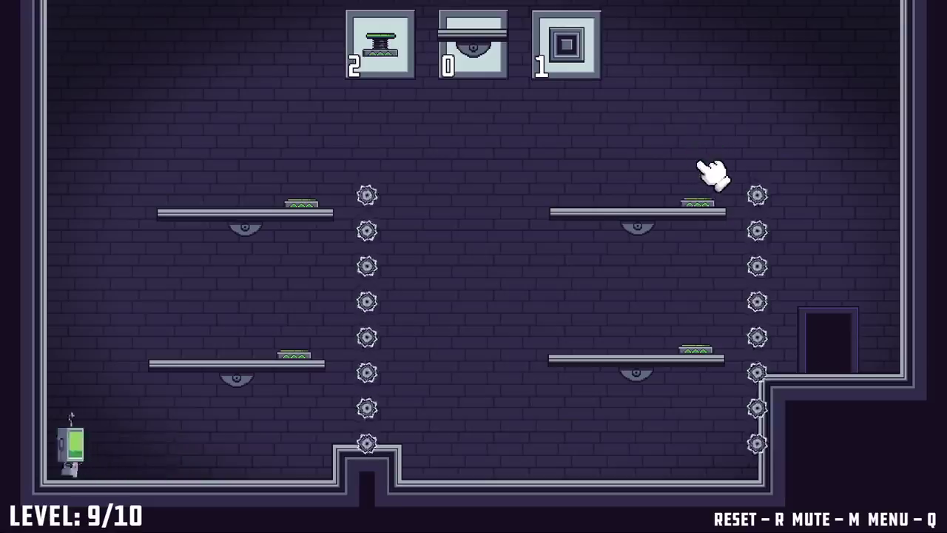
drag(388, 44, 677, 390)
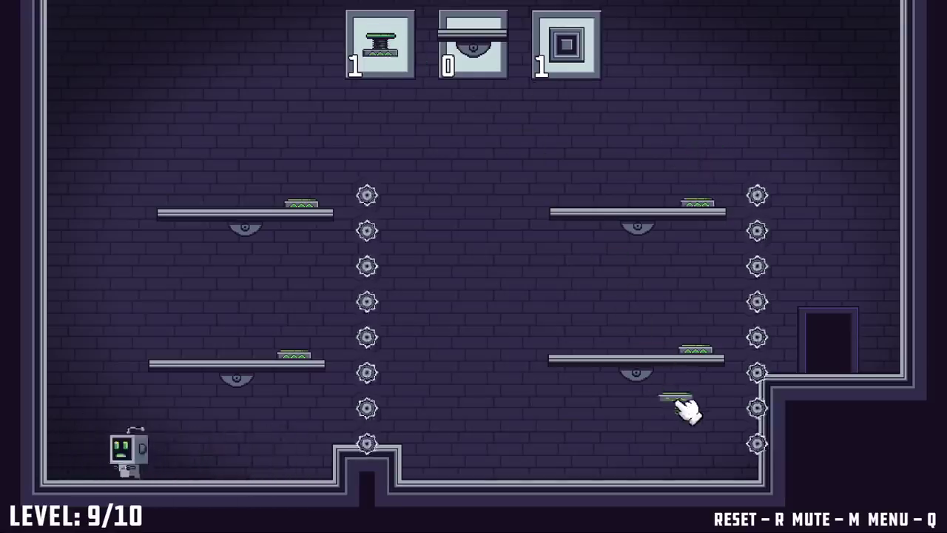
drag(389, 42, 392, 41)
drag(303, 368, 301, 370)
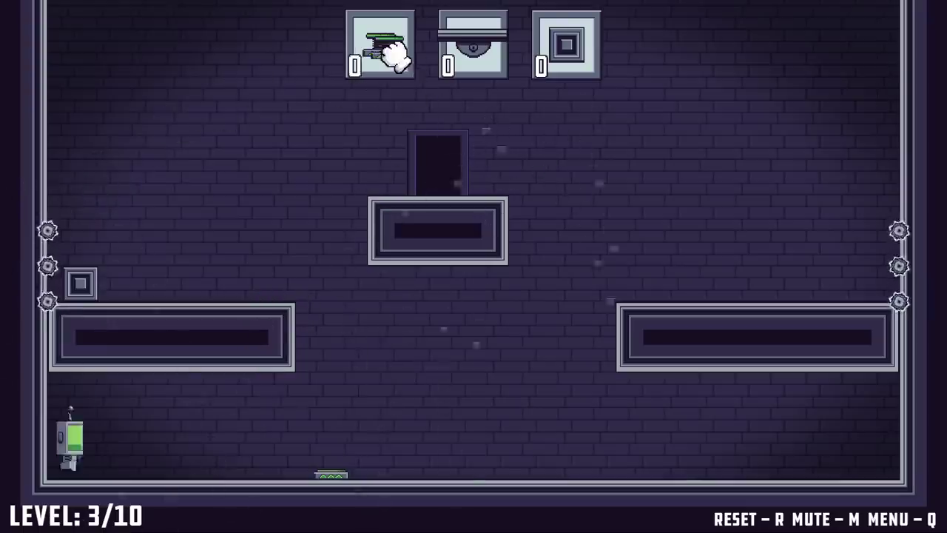
drag(380, 57, 642, 285)
Step: Drop a spring on level 3's floor under the robot and a block beside the right-wall saws
drag(332, 474, 545, 348)
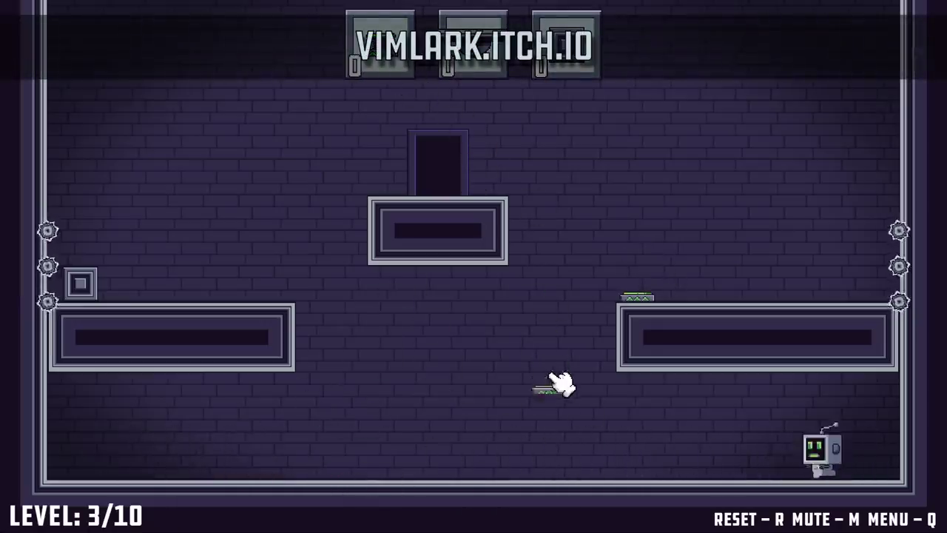
drag(560, 382, 551, 462)
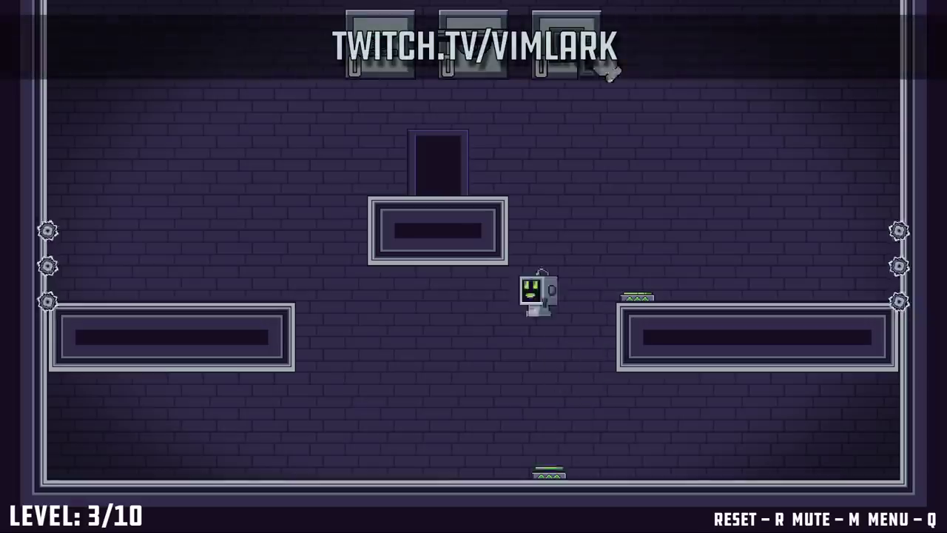
drag(609, 72, 849, 236)
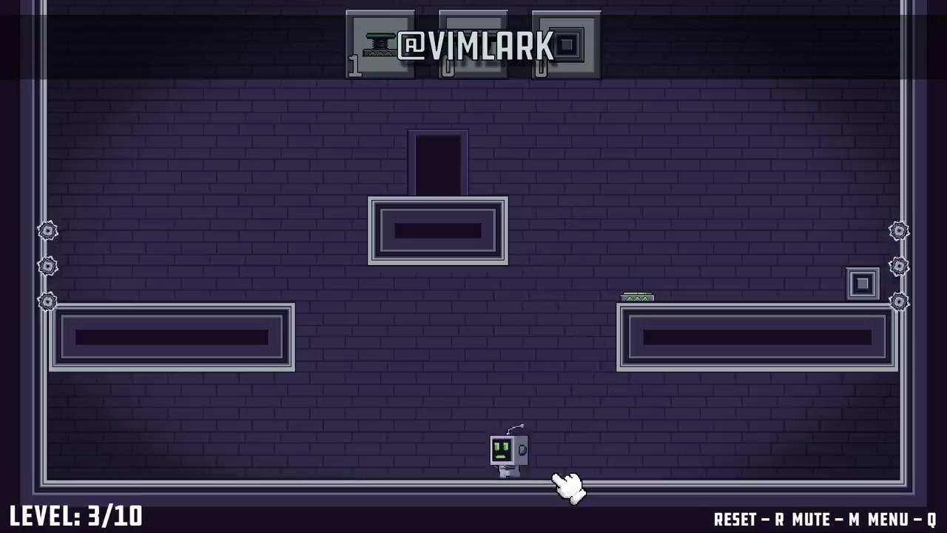
drag(381, 44, 574, 354)
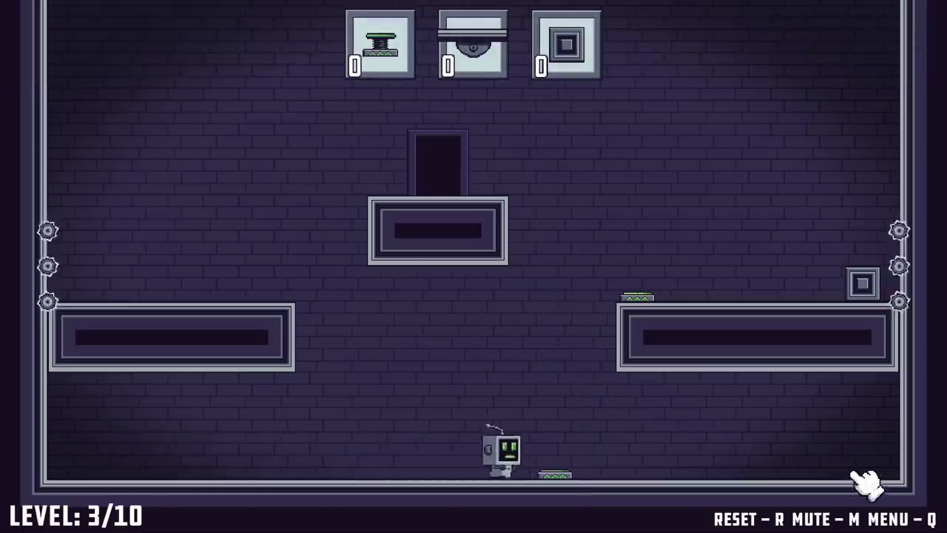